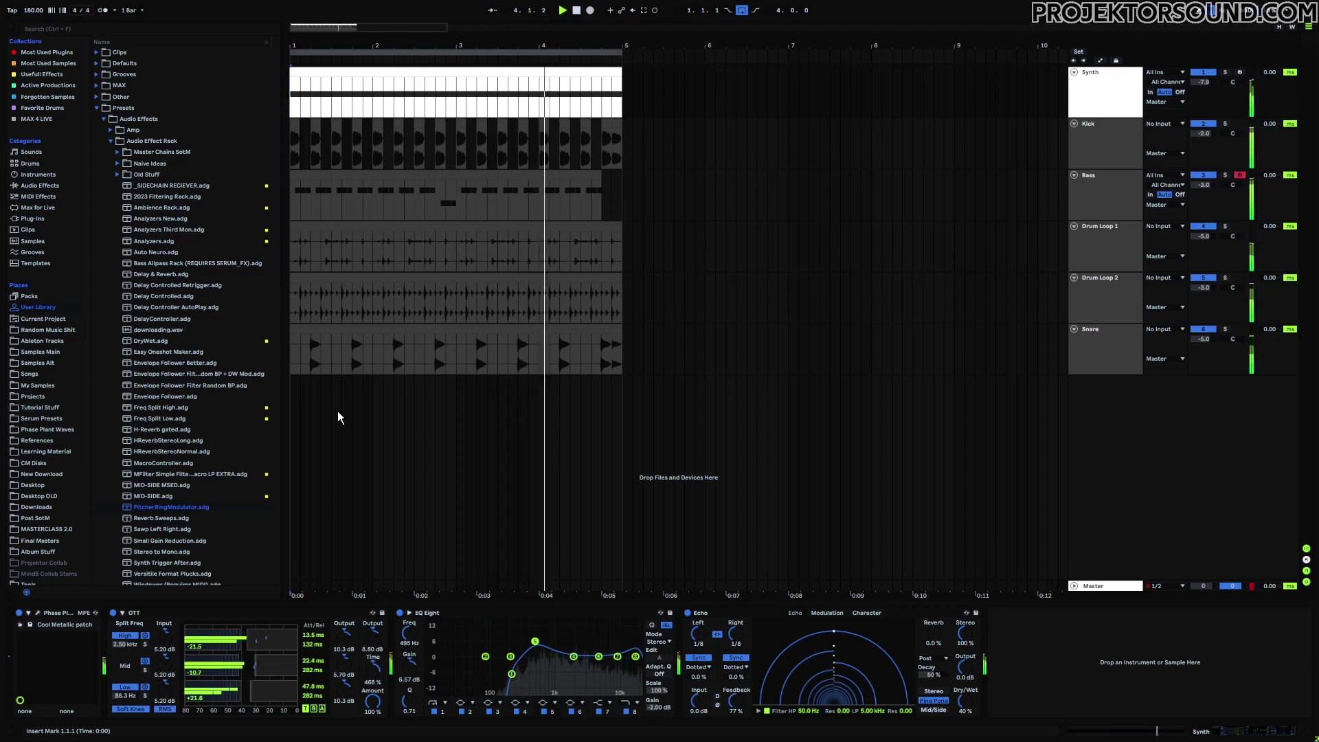
Stop playback and look over the OTT, EQ Eight and Echo devices on the Synth track
key("space")
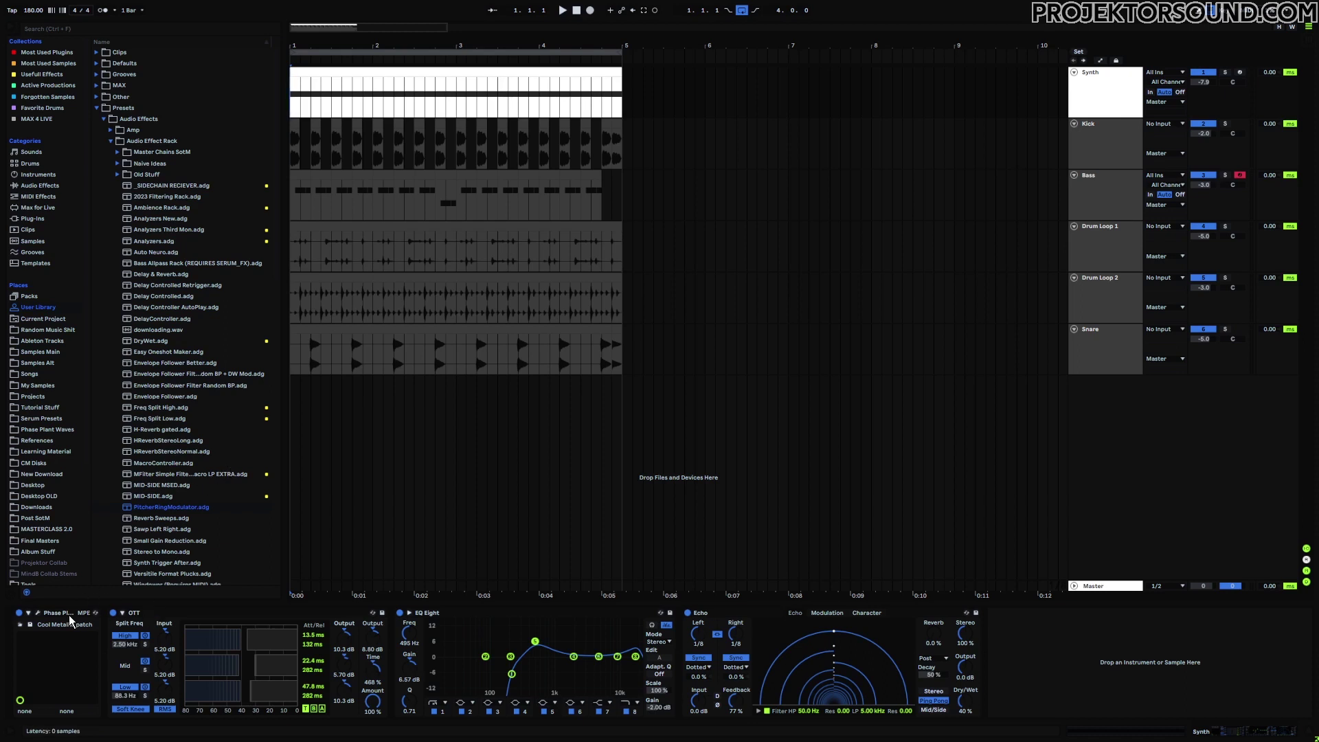
left_click(178, 613)
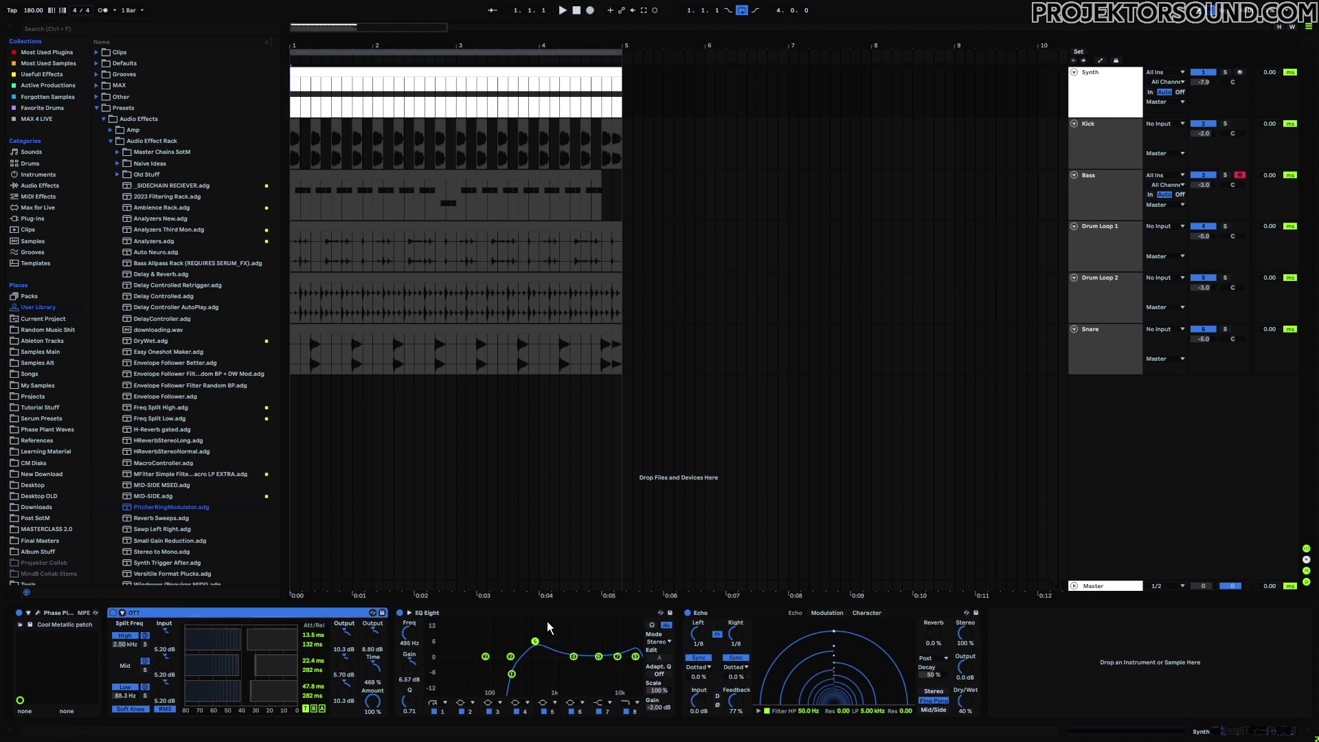
left_click(502, 614)
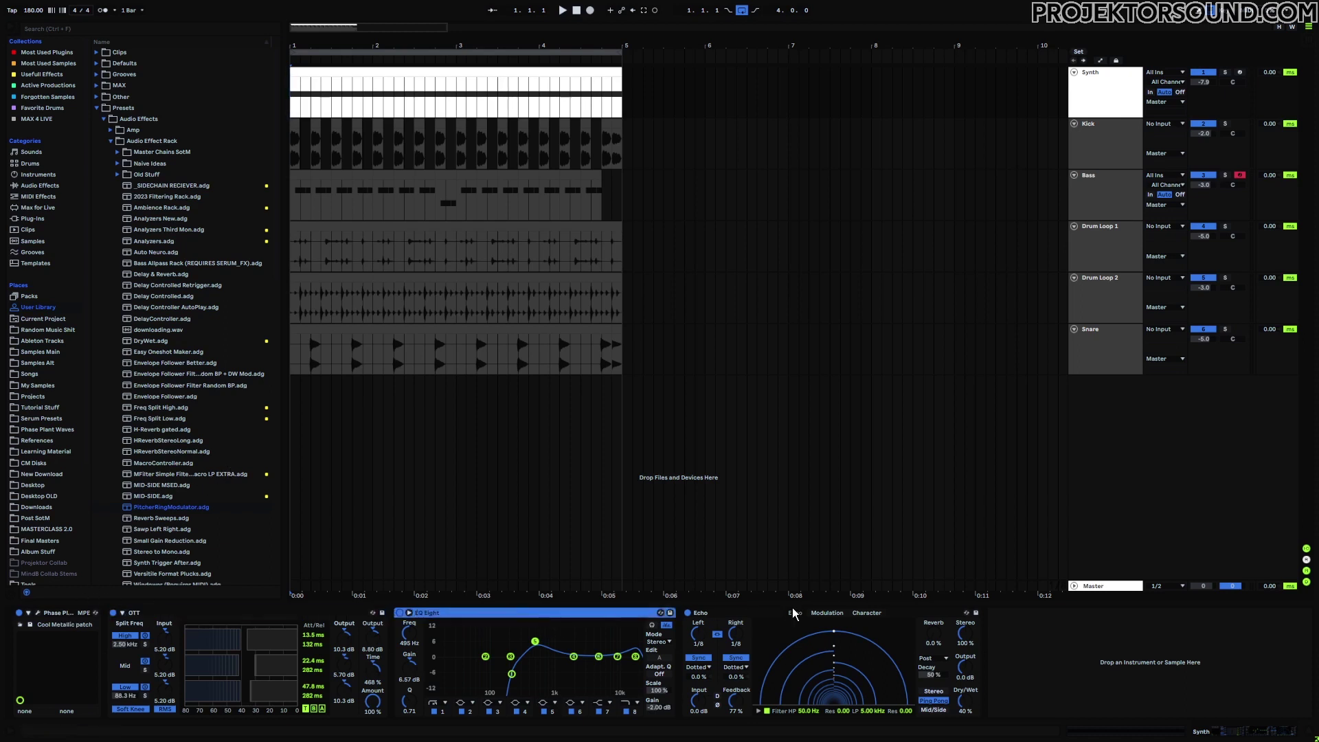
left_click(754, 613)
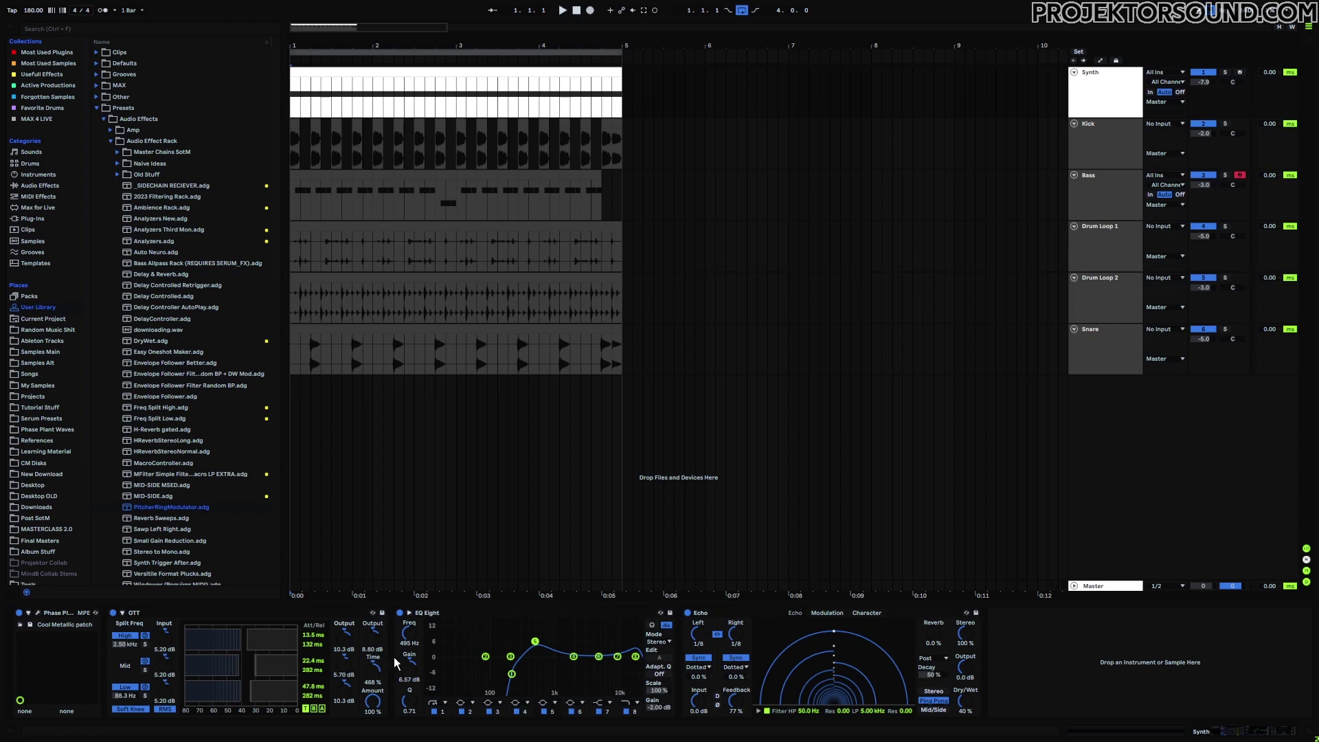
Add MStereoScope after Echo on the Synth track and play the loop with Echo bypassed to check the stereo image
right_click(1028, 640)
mouse_move(1098, 505)
left_click(1181, 645)
left_click_drag(522, 87, 868, 119)
key("space")
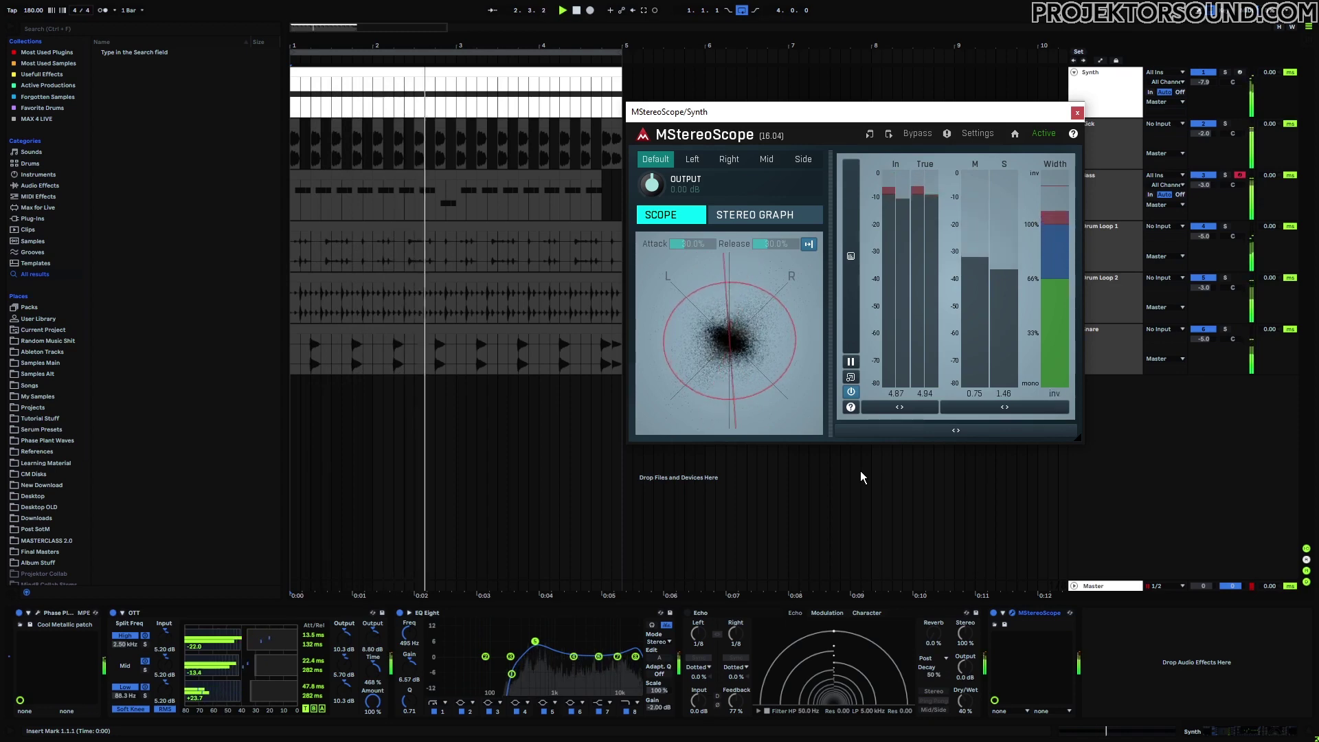
key("space")
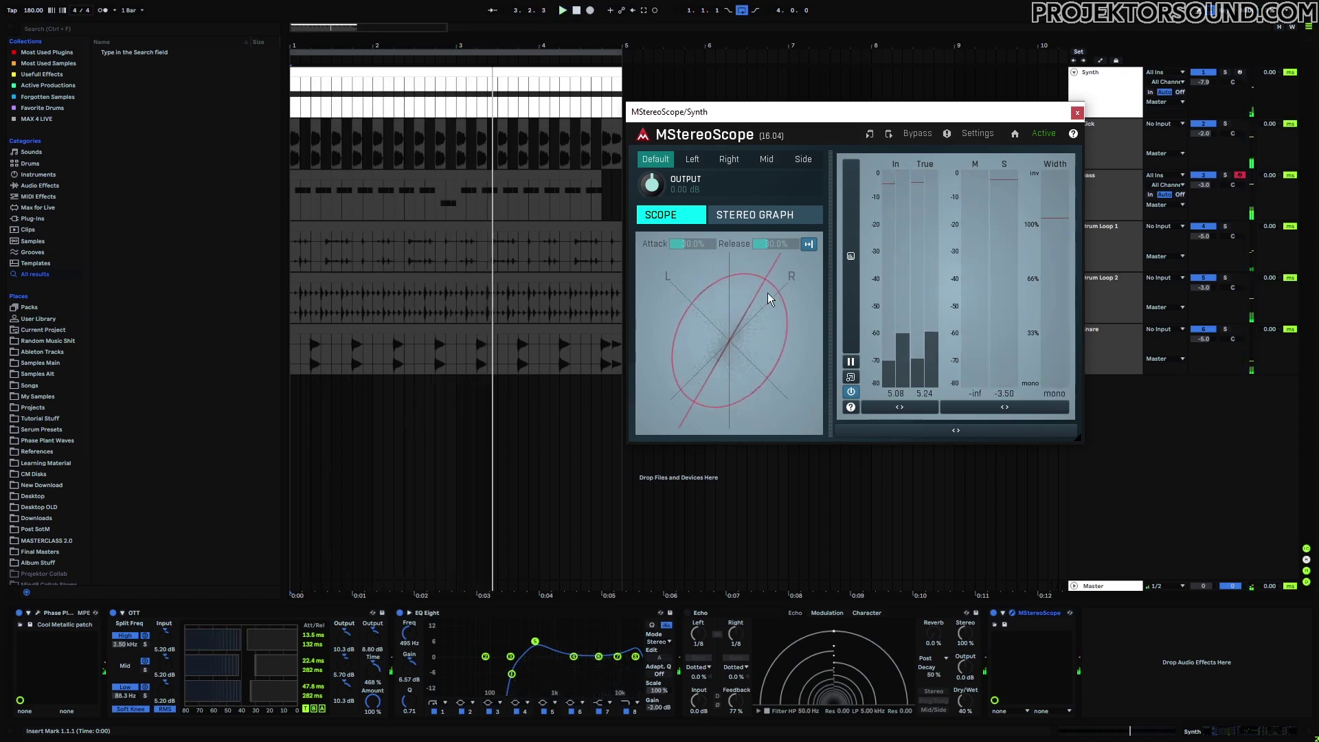
key("ctrl+alt+p")
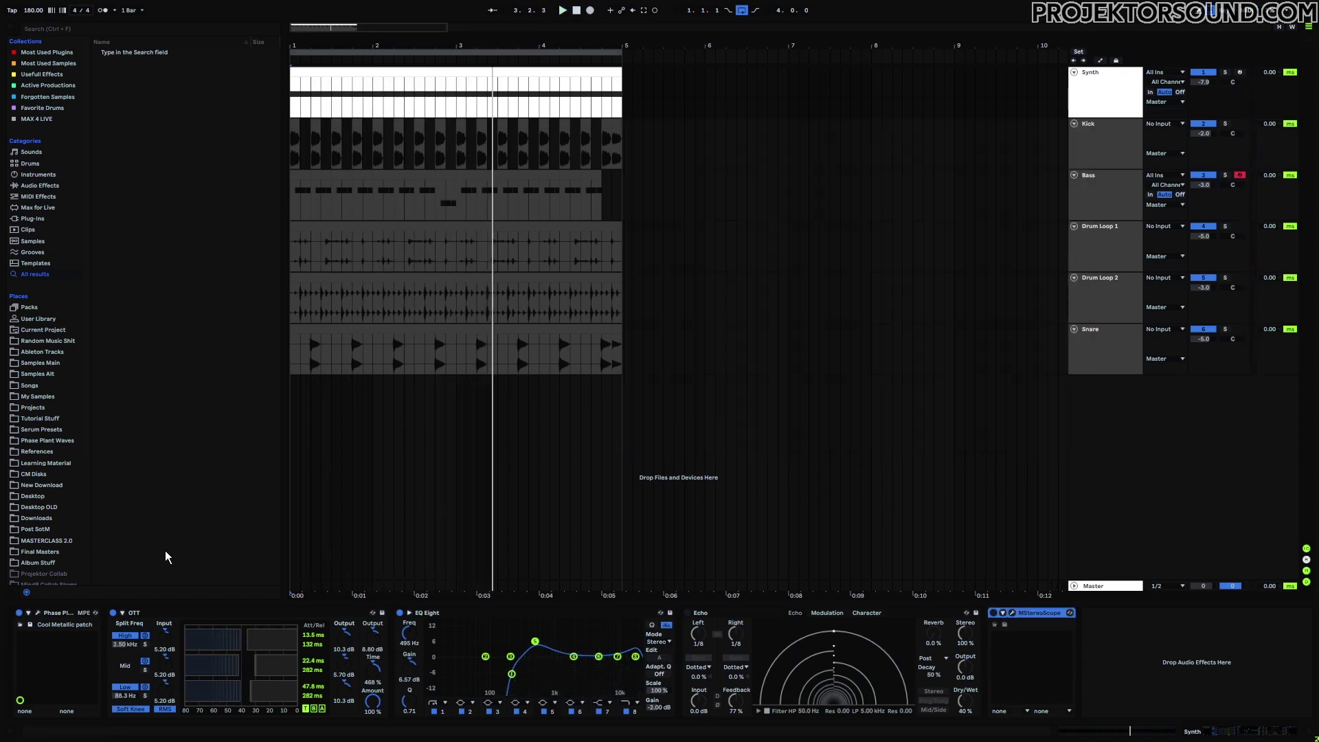
Switch Echo back on and open the Synth track's Phase Plant instrument with its whole generator group in view
left_click(688, 612)
left_click(38, 613)
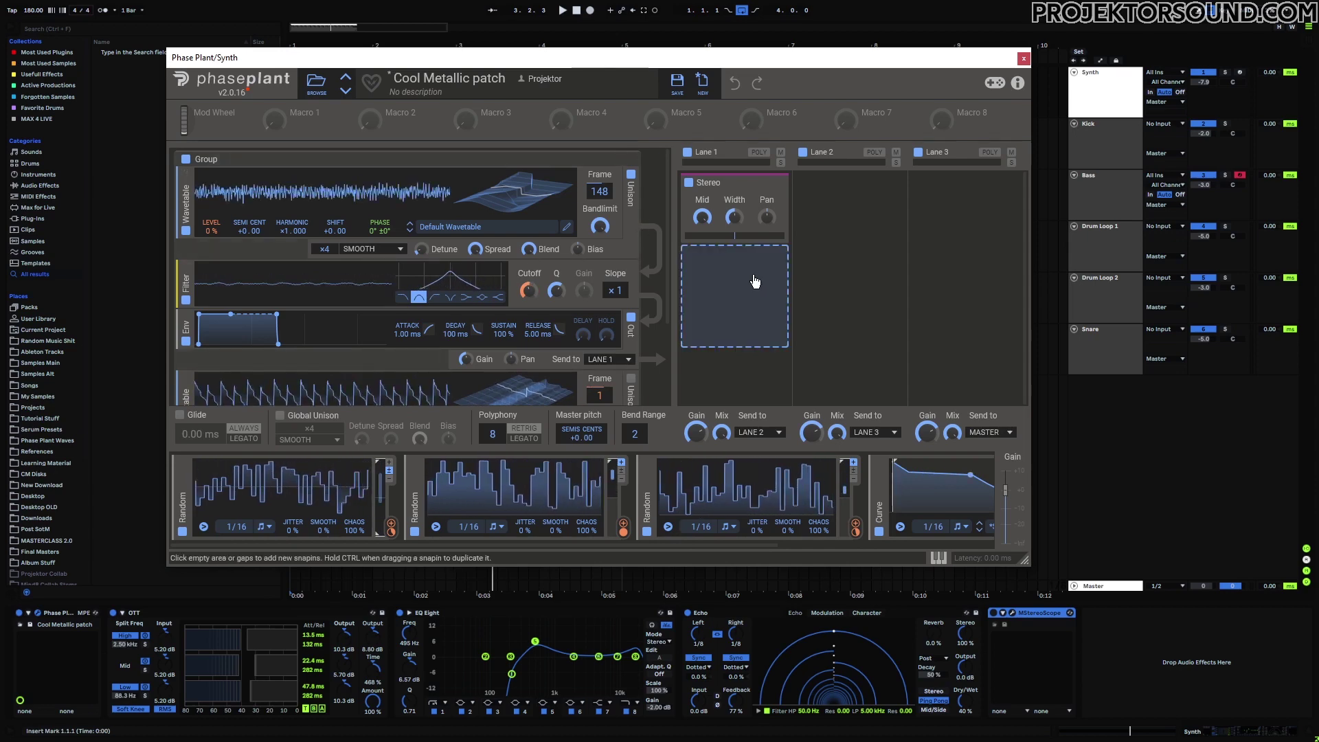
left_click_drag(648, 59, 662, 42)
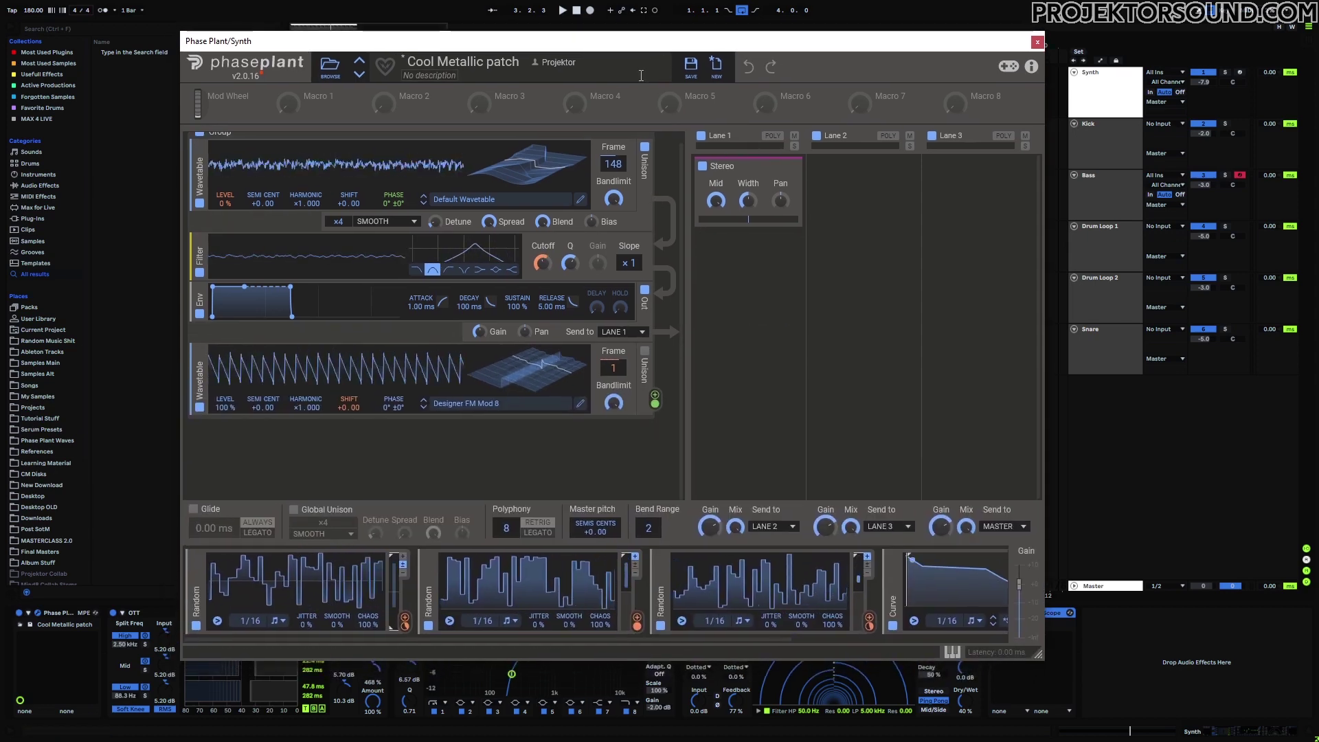
scroll(515, 456, "up", 1)
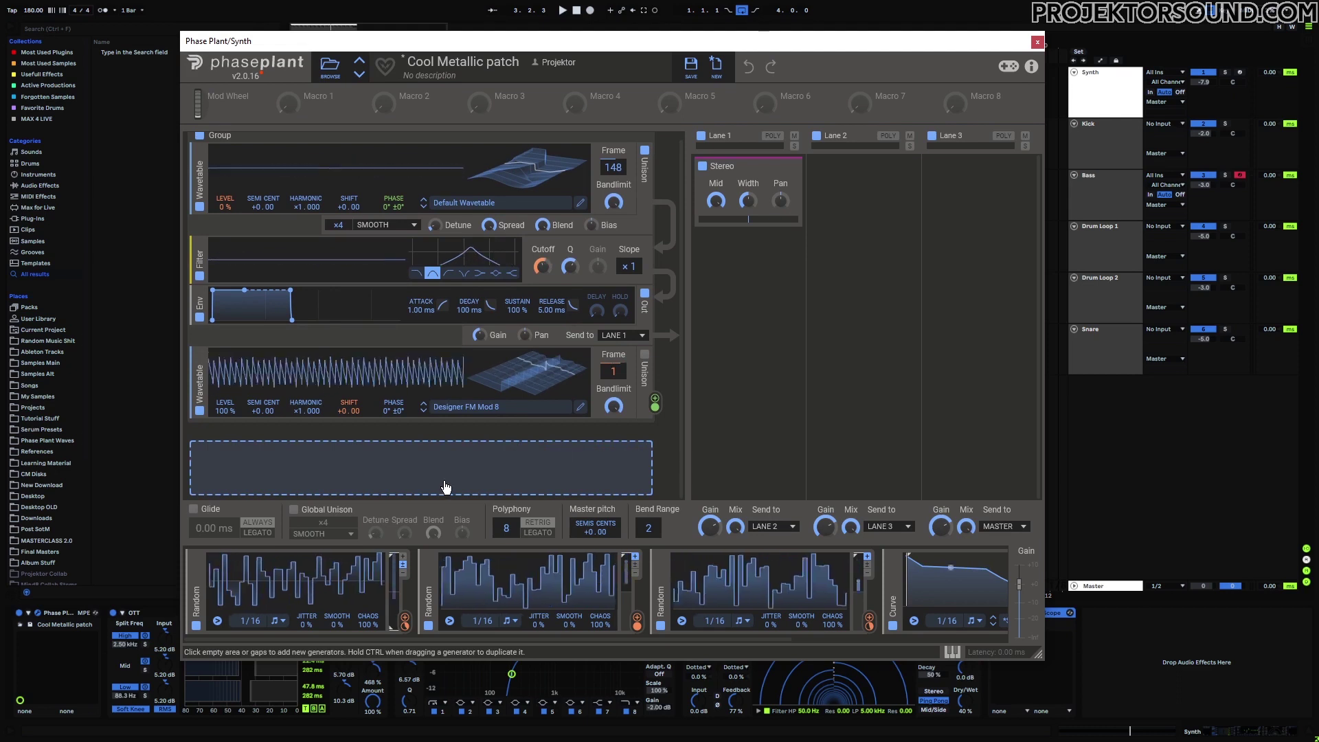
Examine how the Random modulators drive the second wavetable's shift and frame, and how that wavetable modulates the first one's phase
left_click_drag(421, 620, 350, 423)
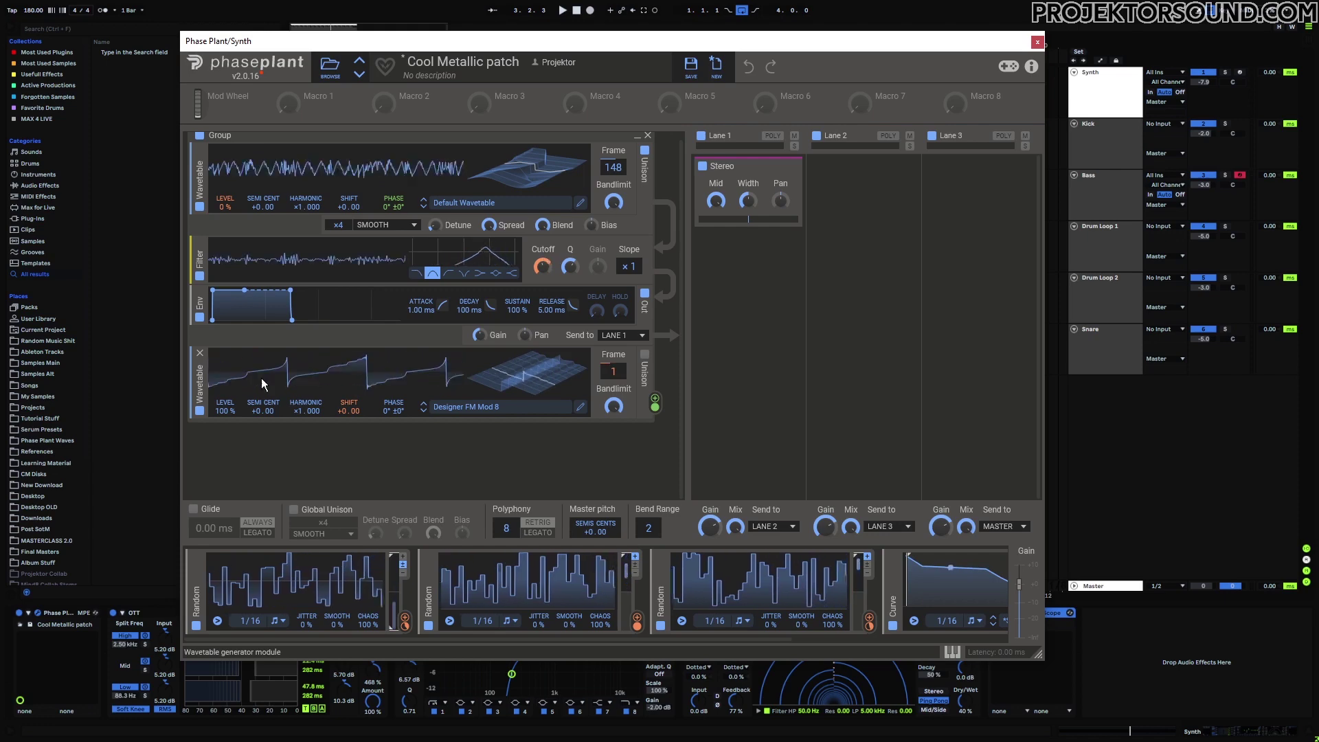
left_click_drag(638, 617, 614, 371)
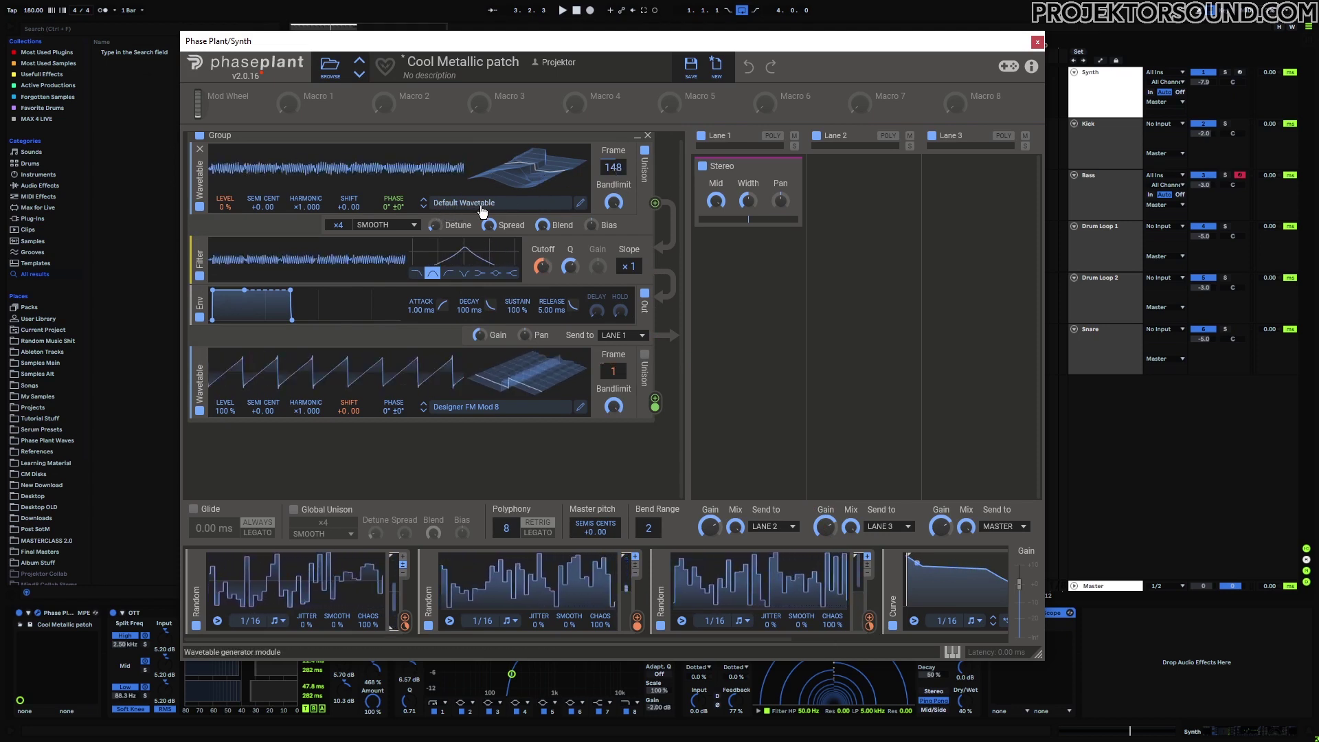
left_click_drag(654, 401, 395, 218)
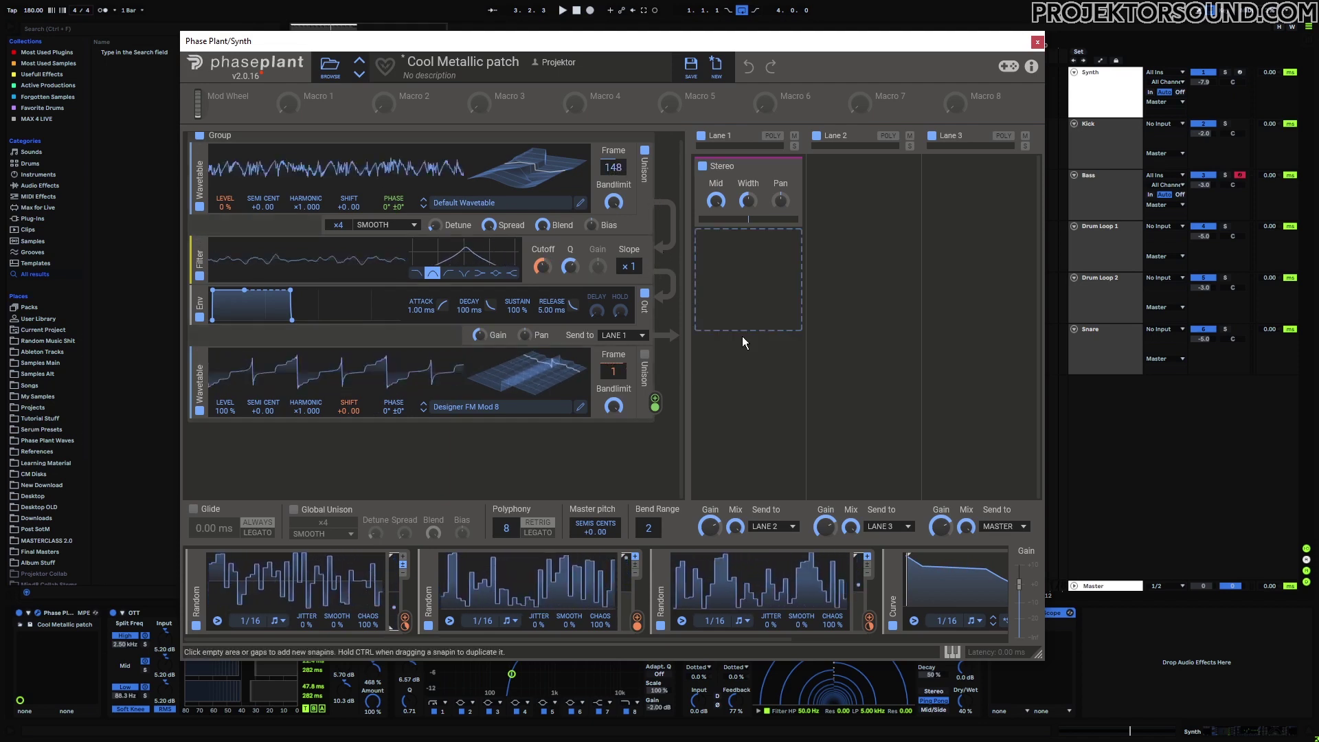
Compare the sound with the first wavetable's unison switched off and back on while playing the loop
left_click(644, 152)
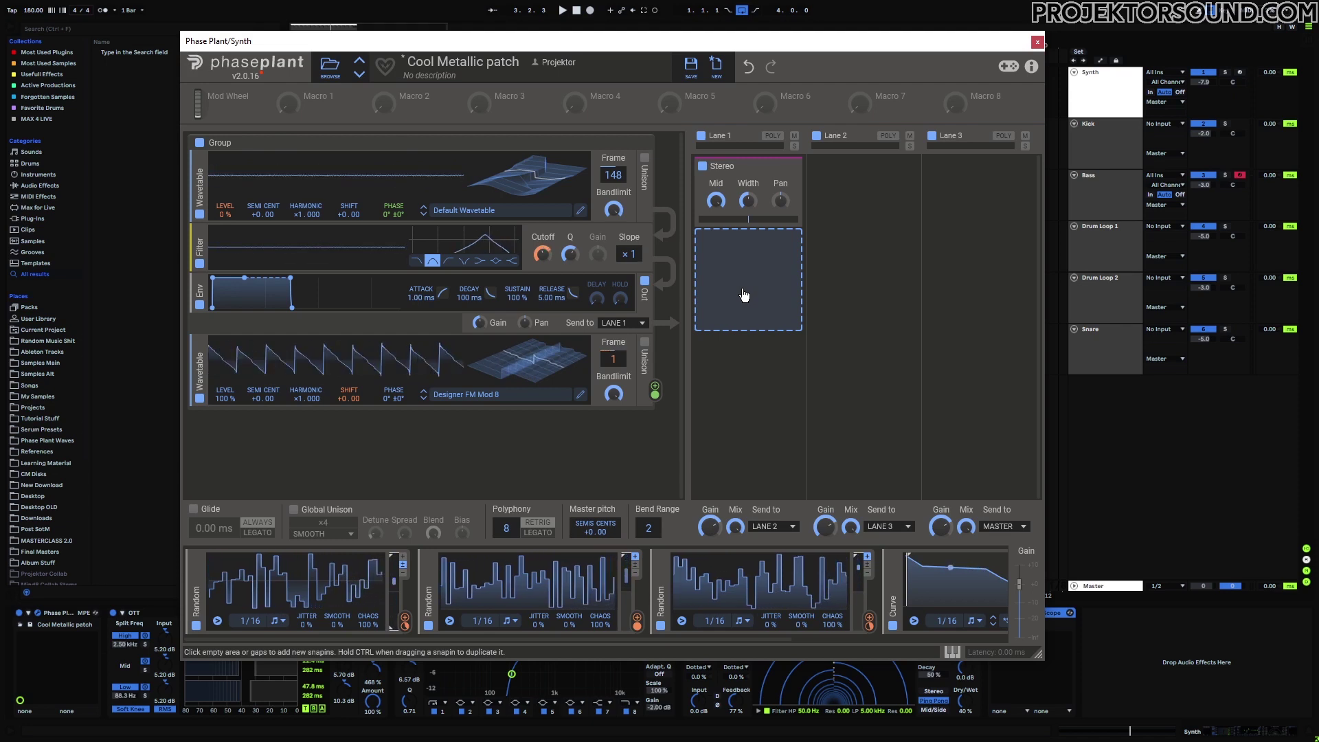
key("space")
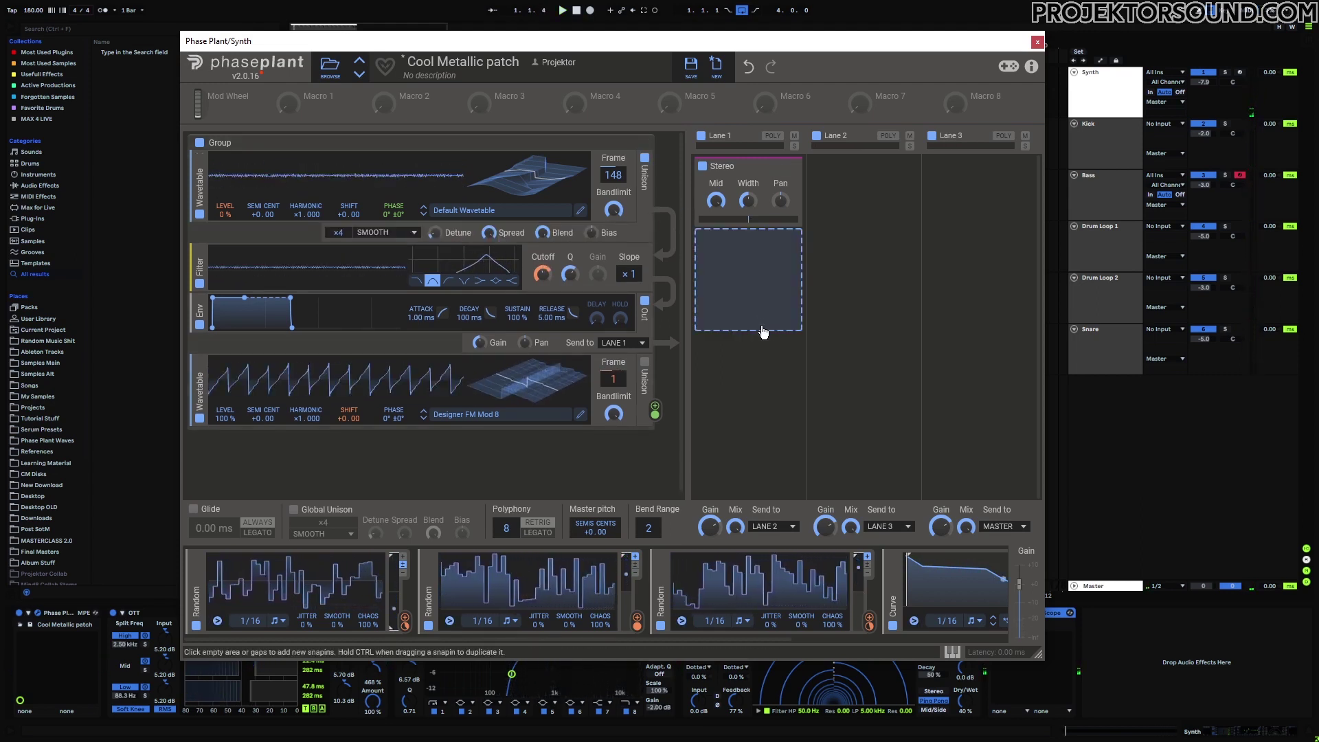
left_click(644, 157)
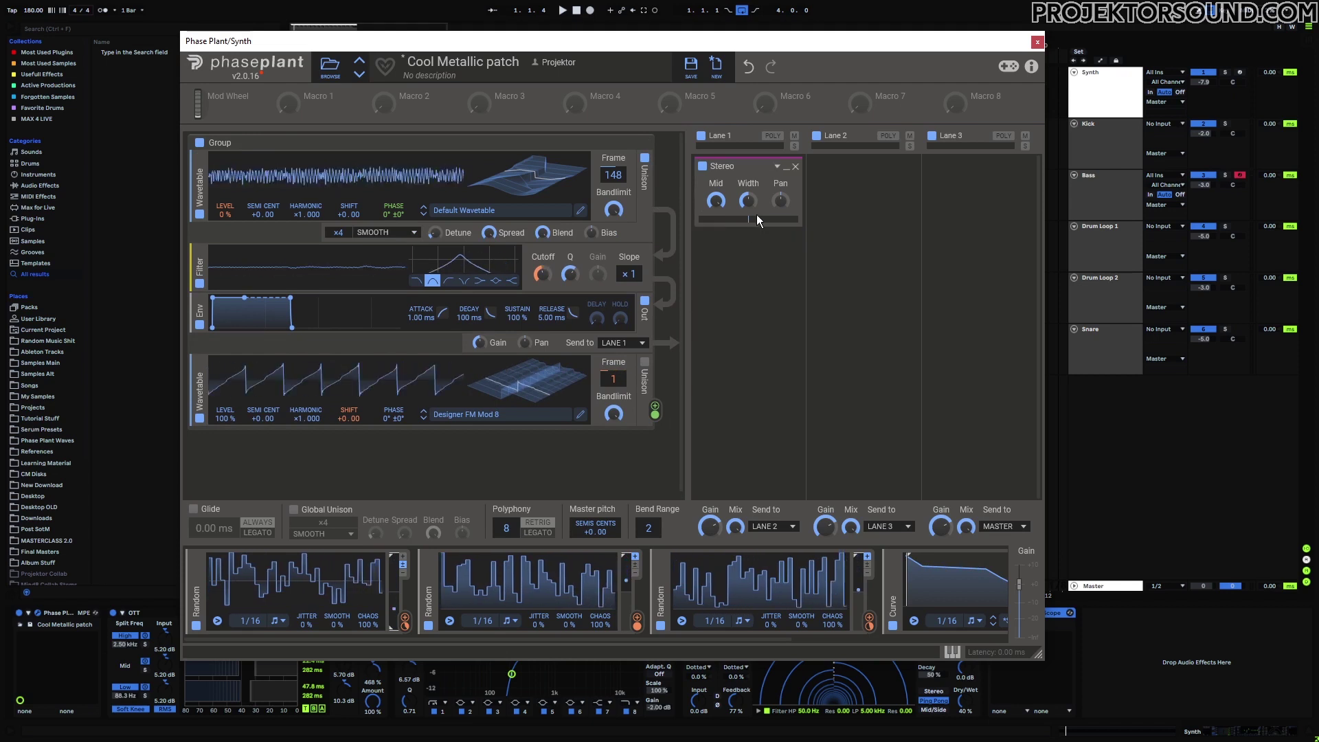
key("space")
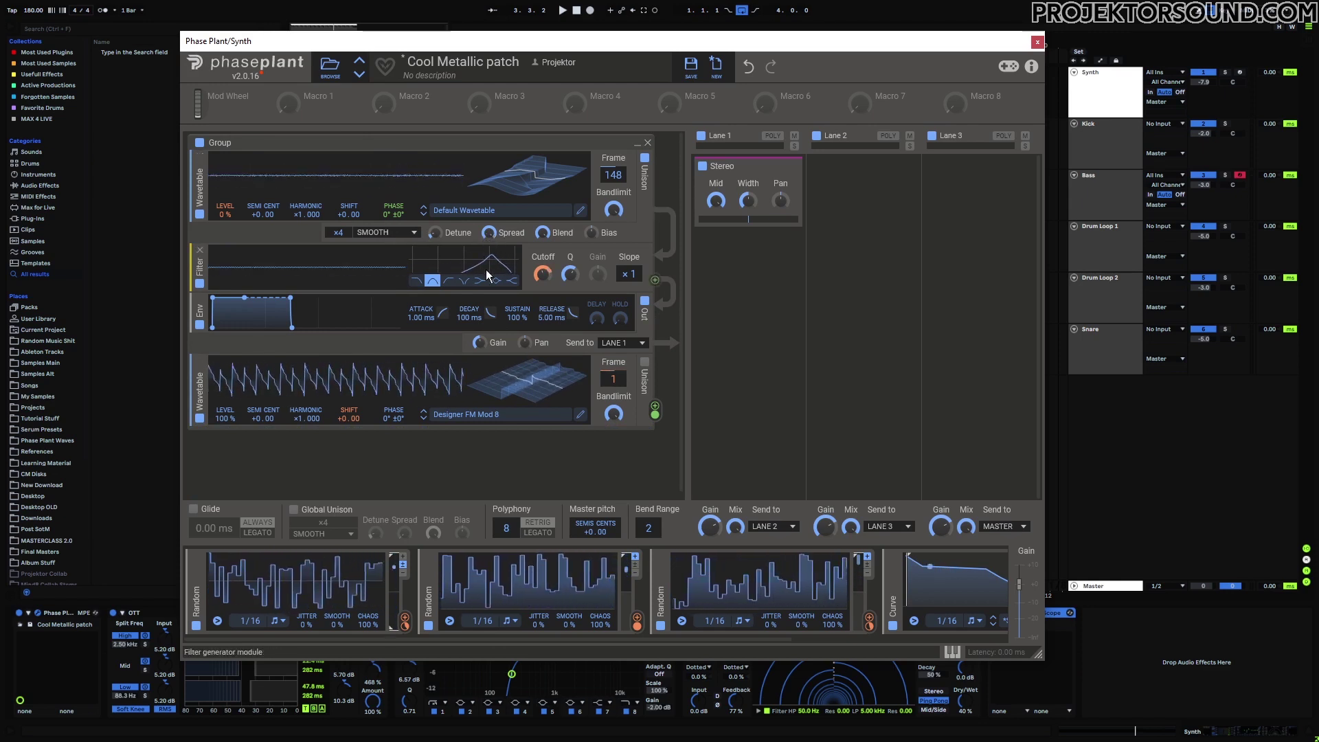
Examine the Curve modulator at the end of the modulator row and its routing to the first wavetable's level
left_click_drag(443, 641, 677, 650)
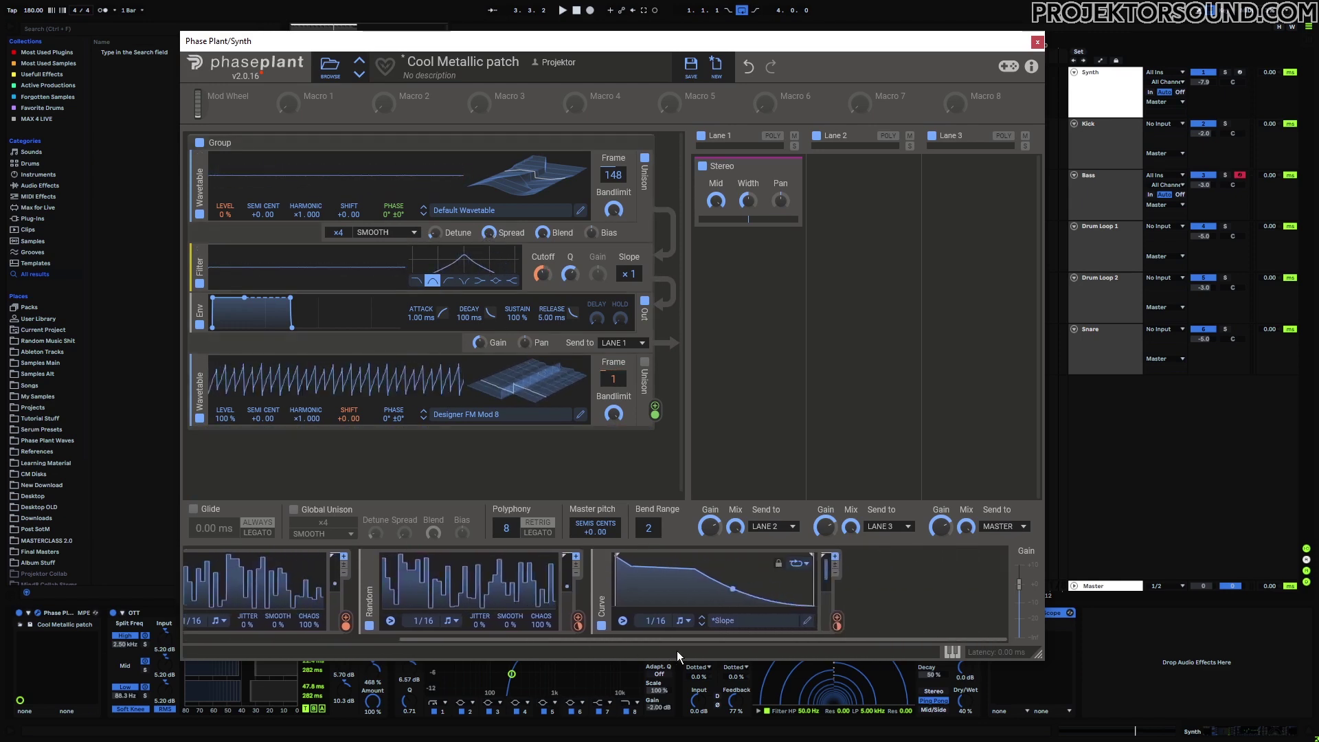
left_click_drag(836, 617, 227, 228)
double_click(227, 229)
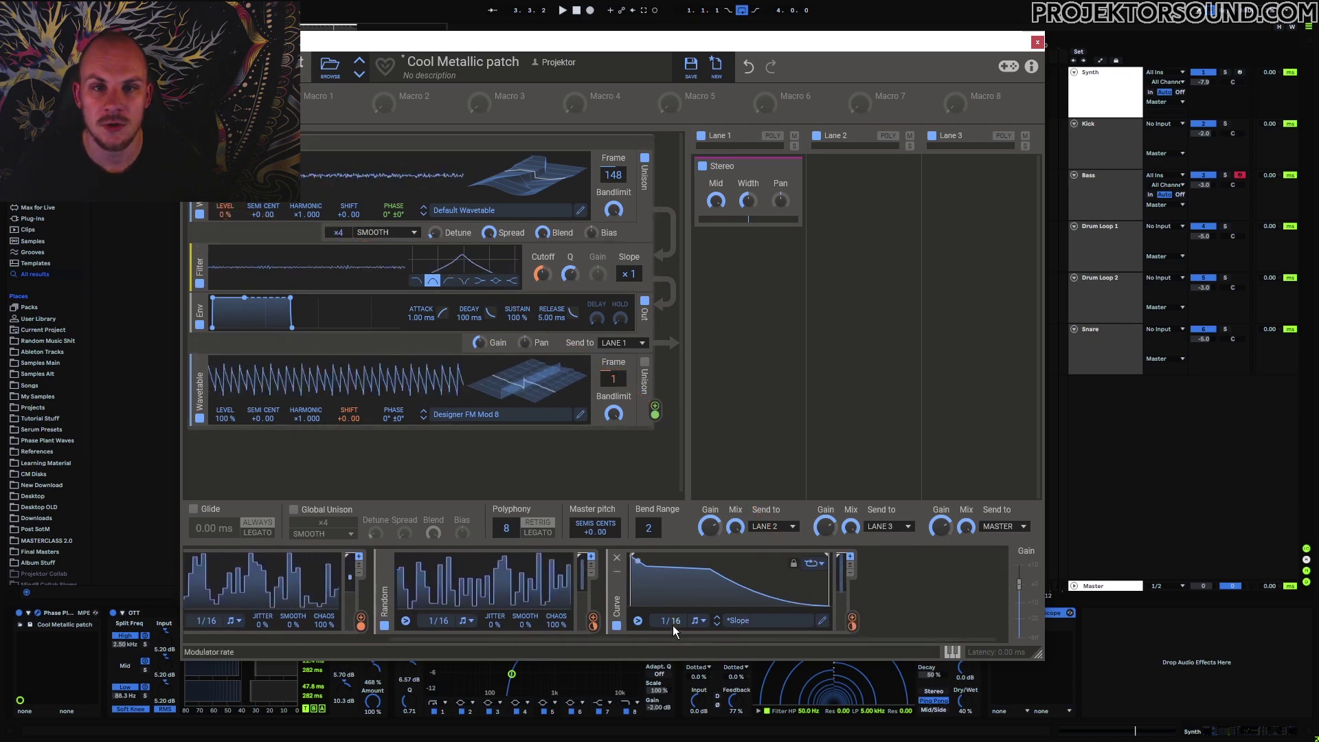
left_click_drag(654, 640, 403, 640)
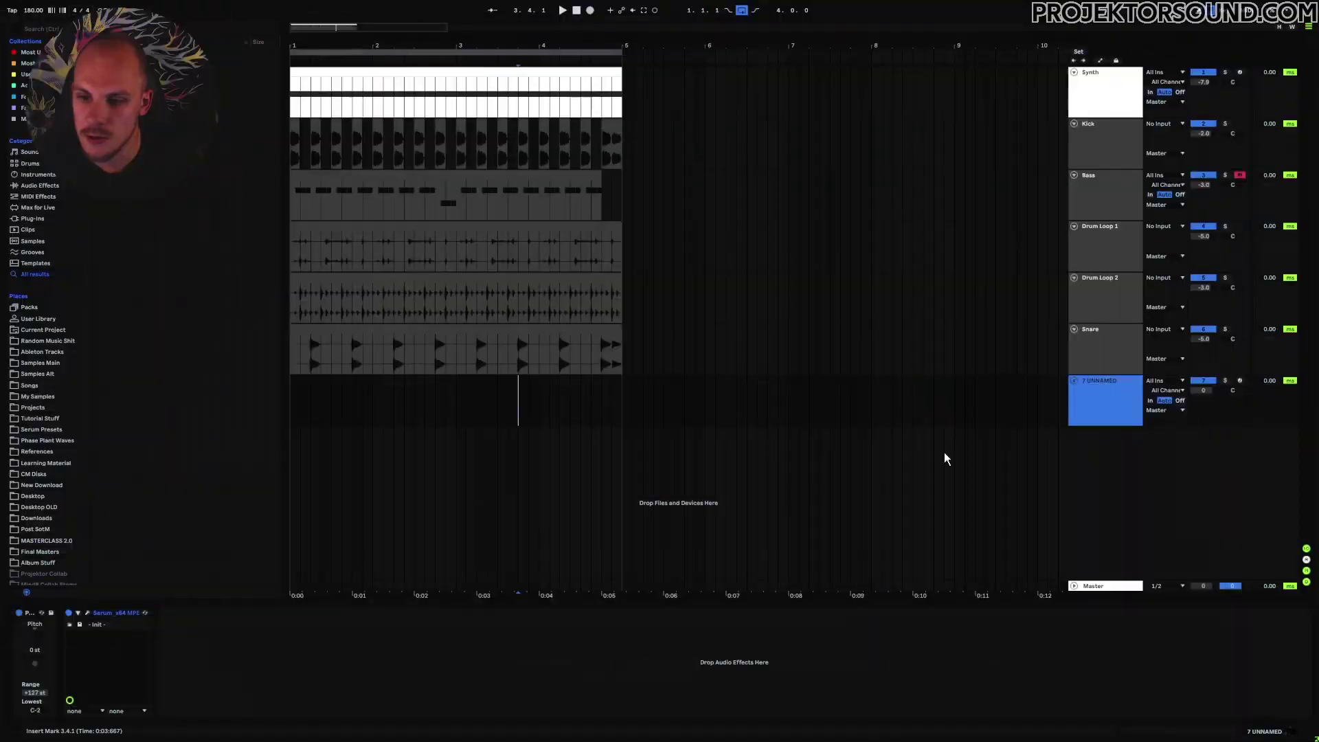
Open Serum on the new track and sweep OSC A's wavetable position through Designer FM Mod 8 and back to the start
left_click(87, 613)
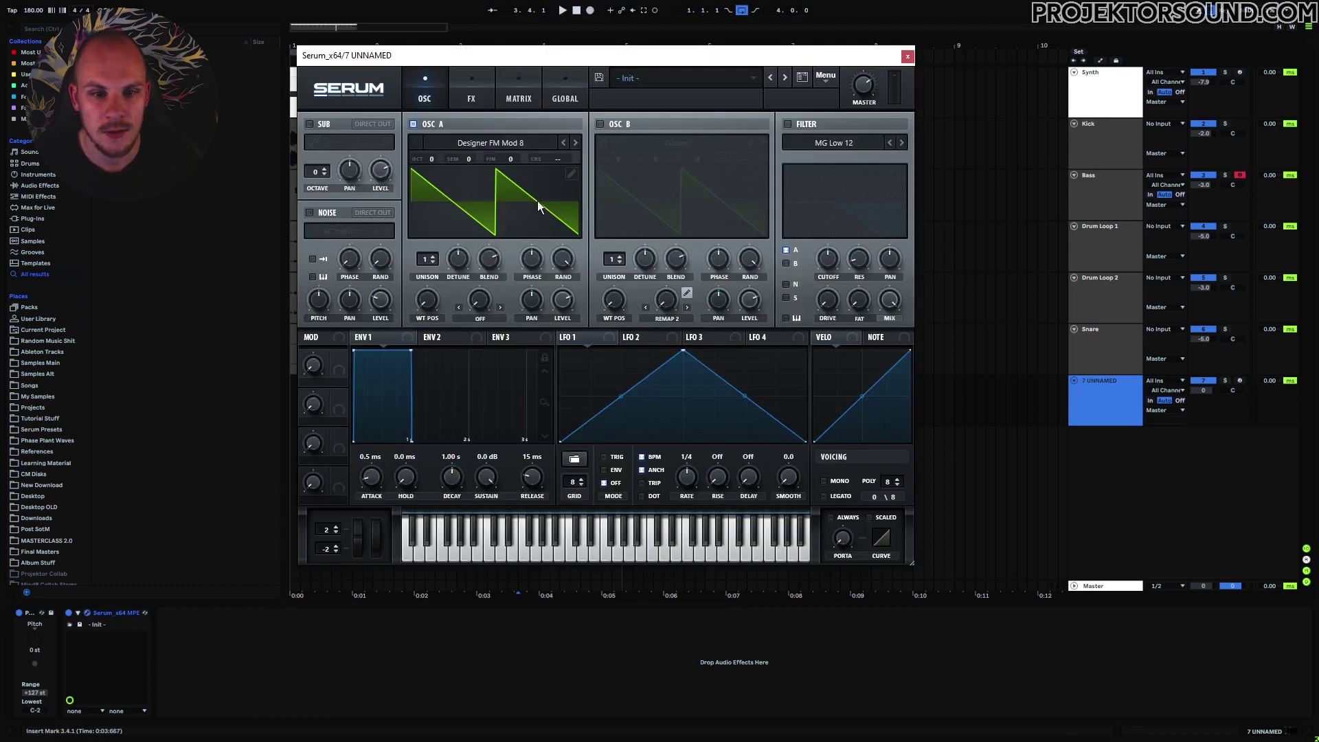
left_click_drag(430, 303, 450, 180)
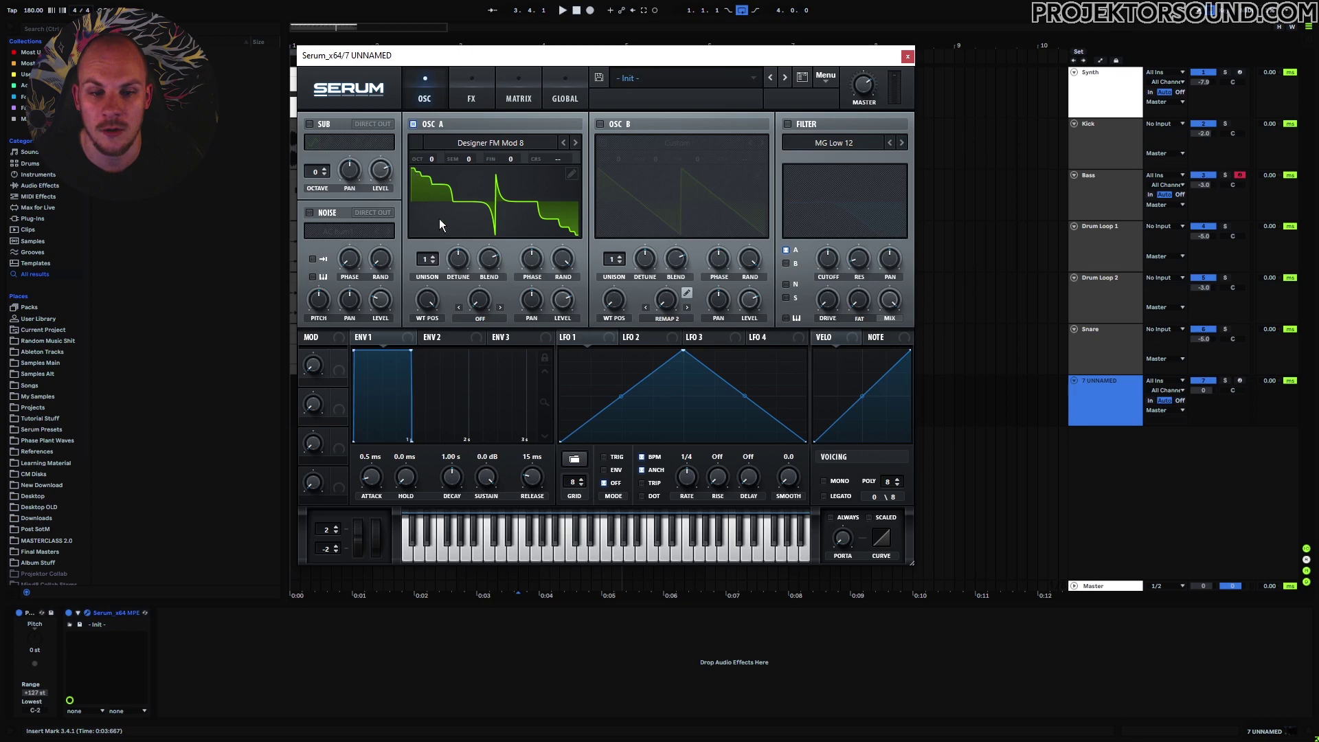
left_click_drag(433, 204, 550, 416)
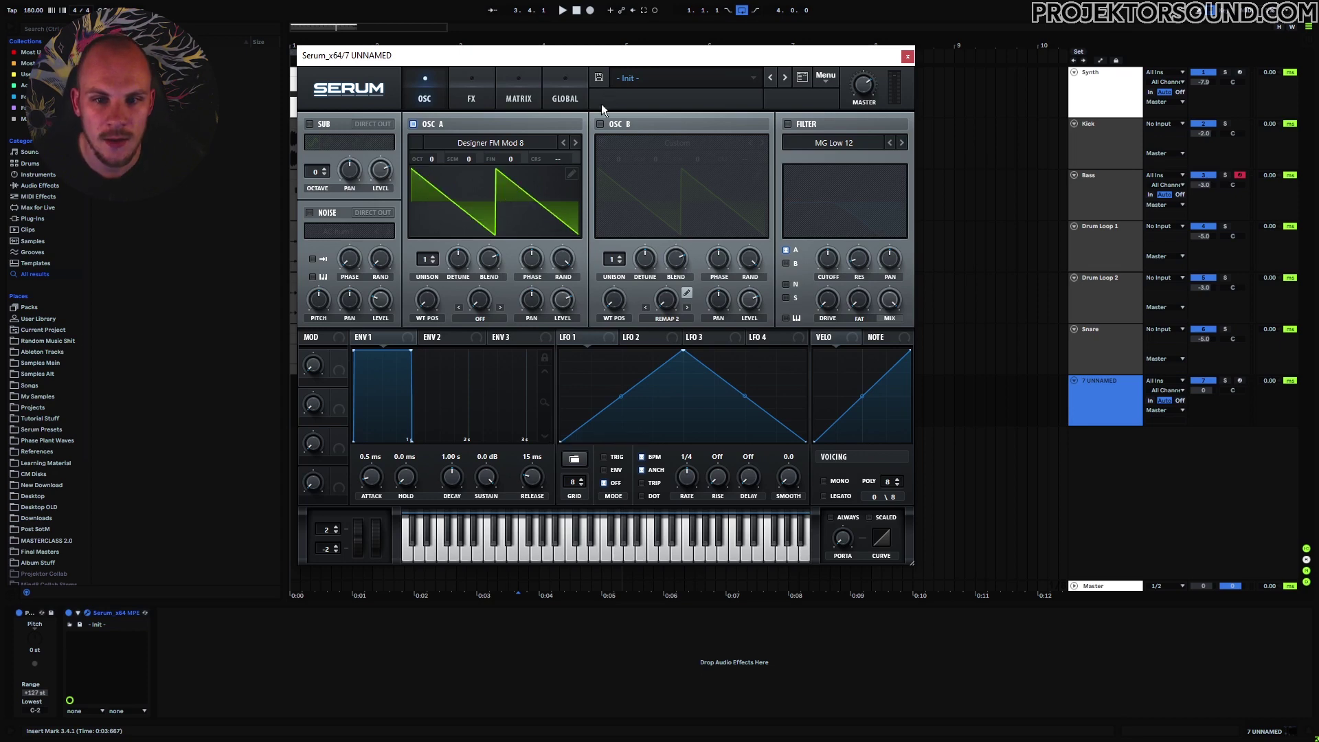
Enable OSC B in Serum with the Custom wavetable and set its warp mode to Remap 2
left_click(600, 124)
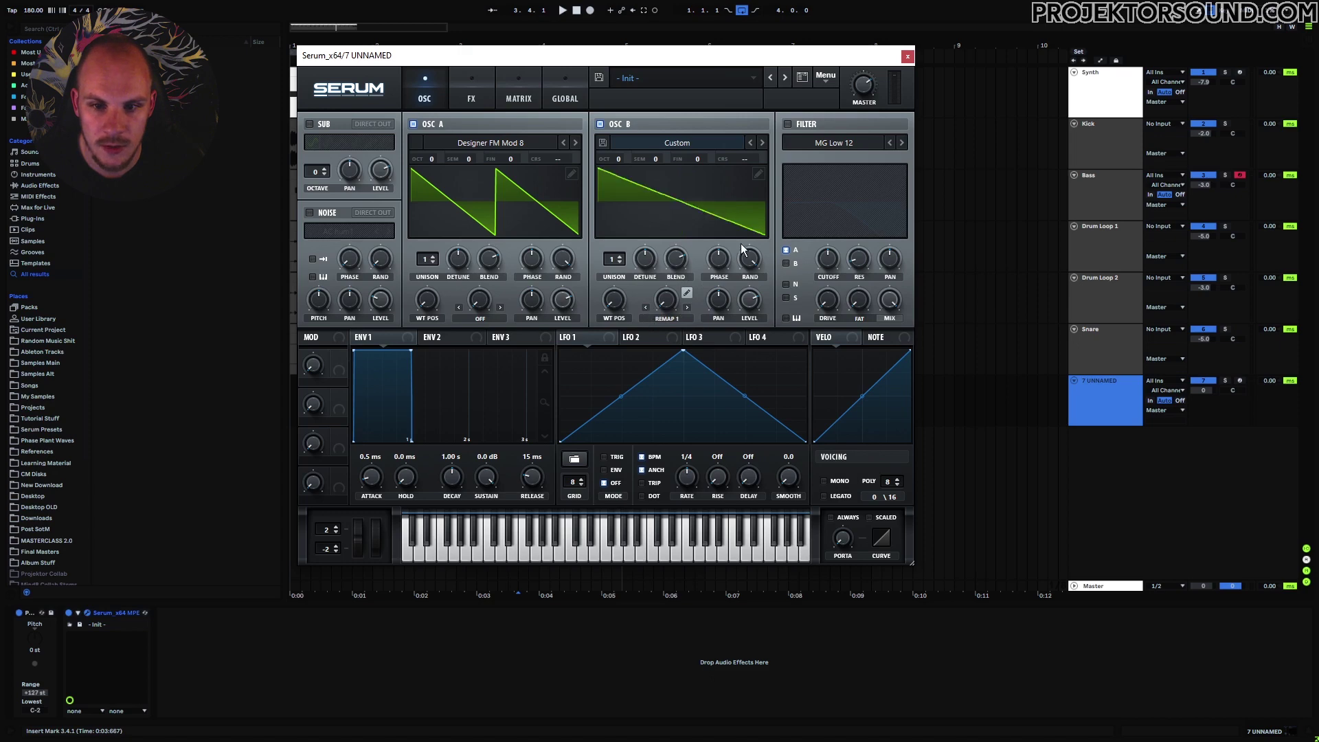
left_click(758, 173)
key("Escape")
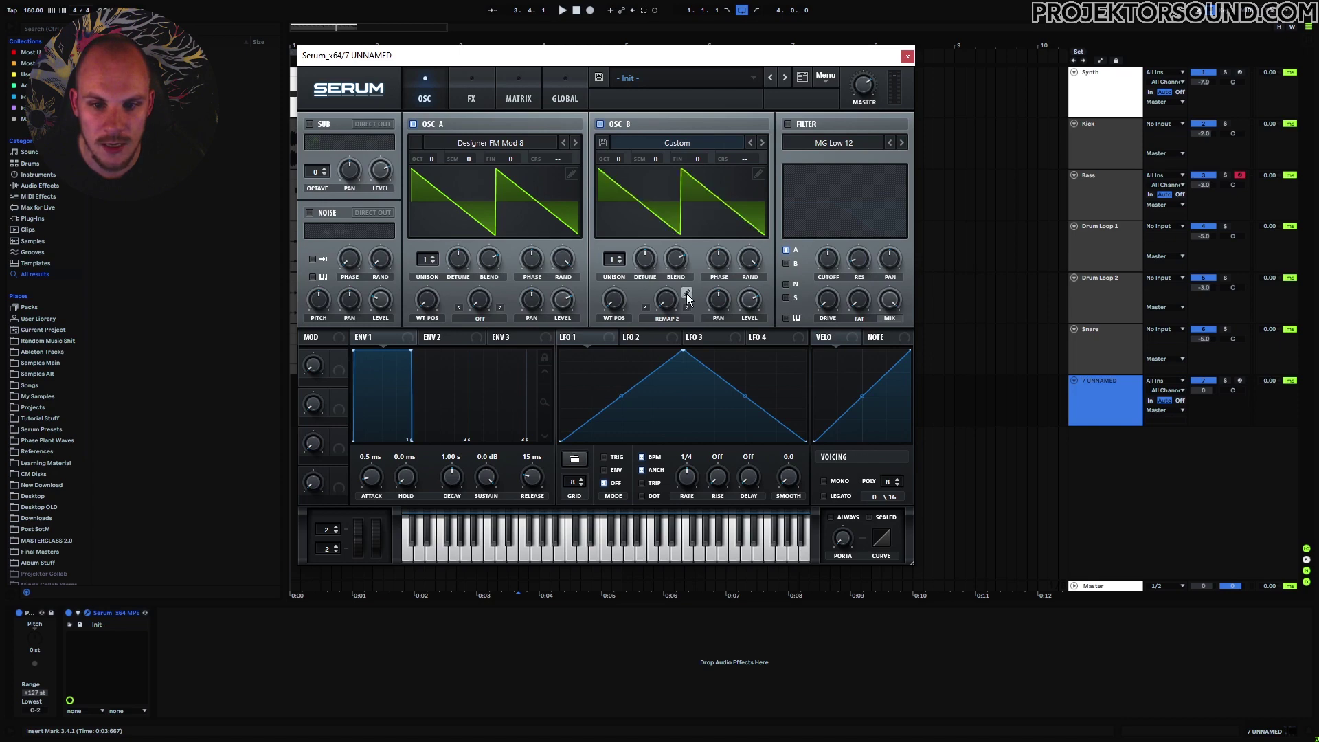
Inspect OSC B's Remap 2 curve and sweep the remap amount to see how it reshapes the saw waveform
left_click(687, 295)
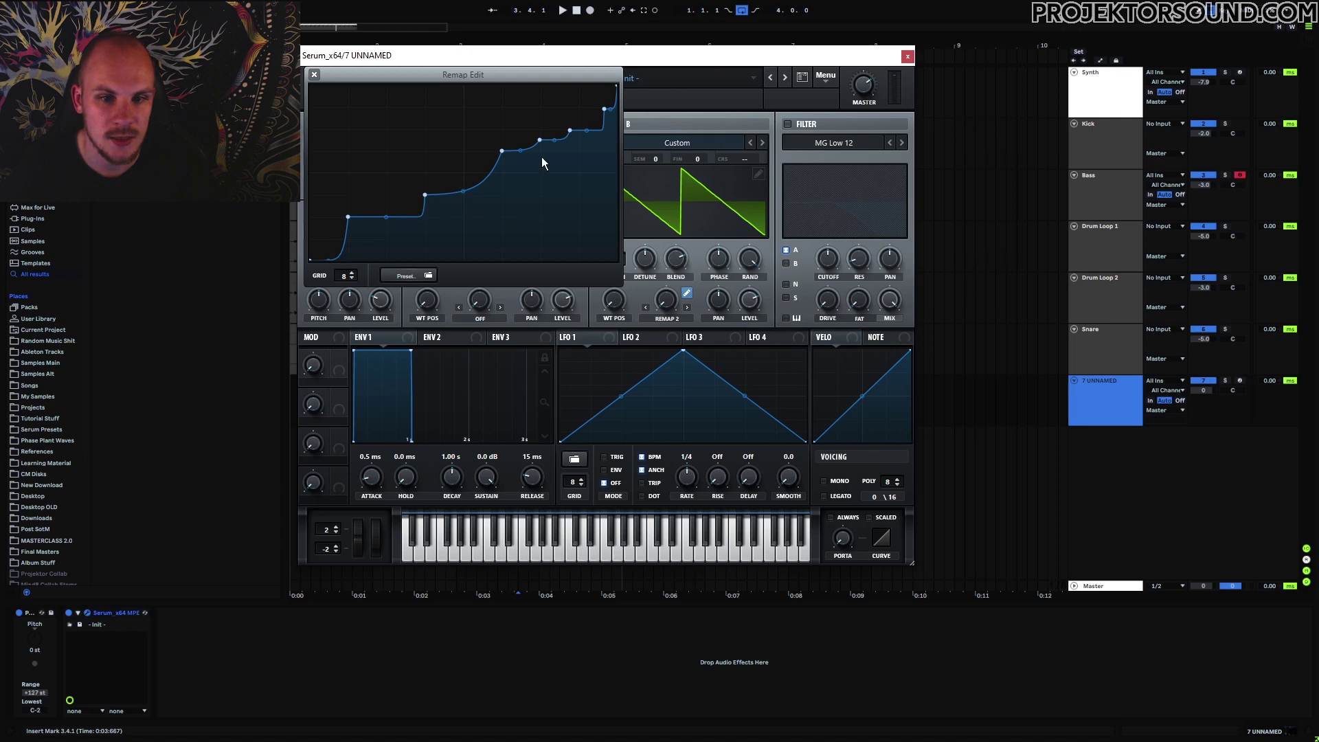
left_click(314, 75)
left_click_drag(669, 300, 710, 131)
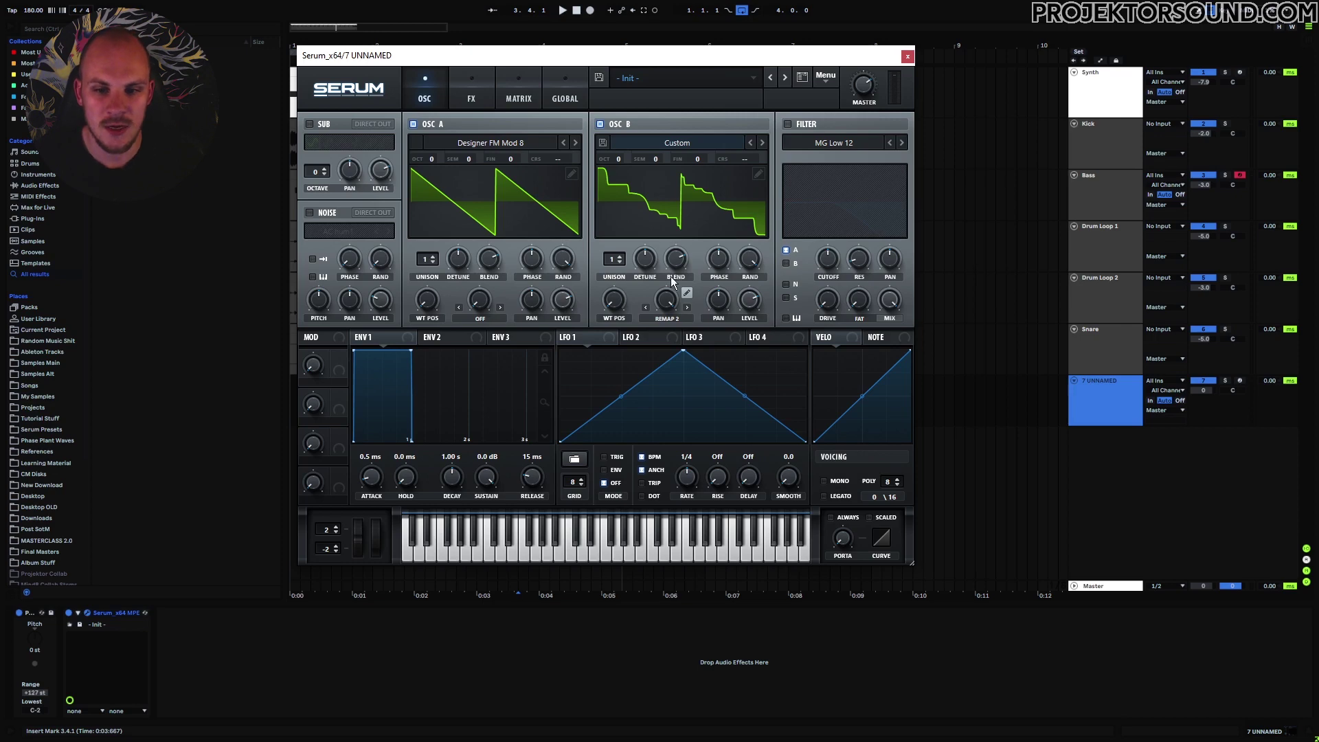
left_click(687, 293)
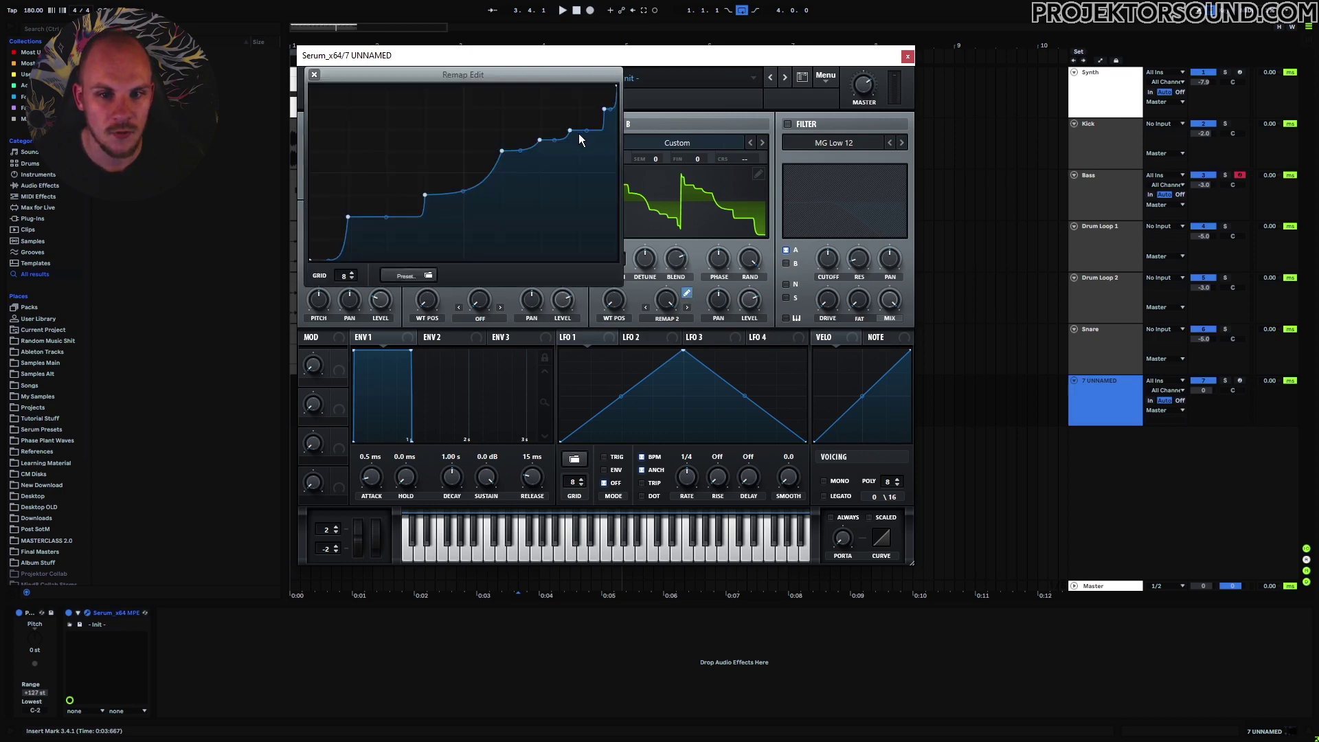
left_click(314, 75)
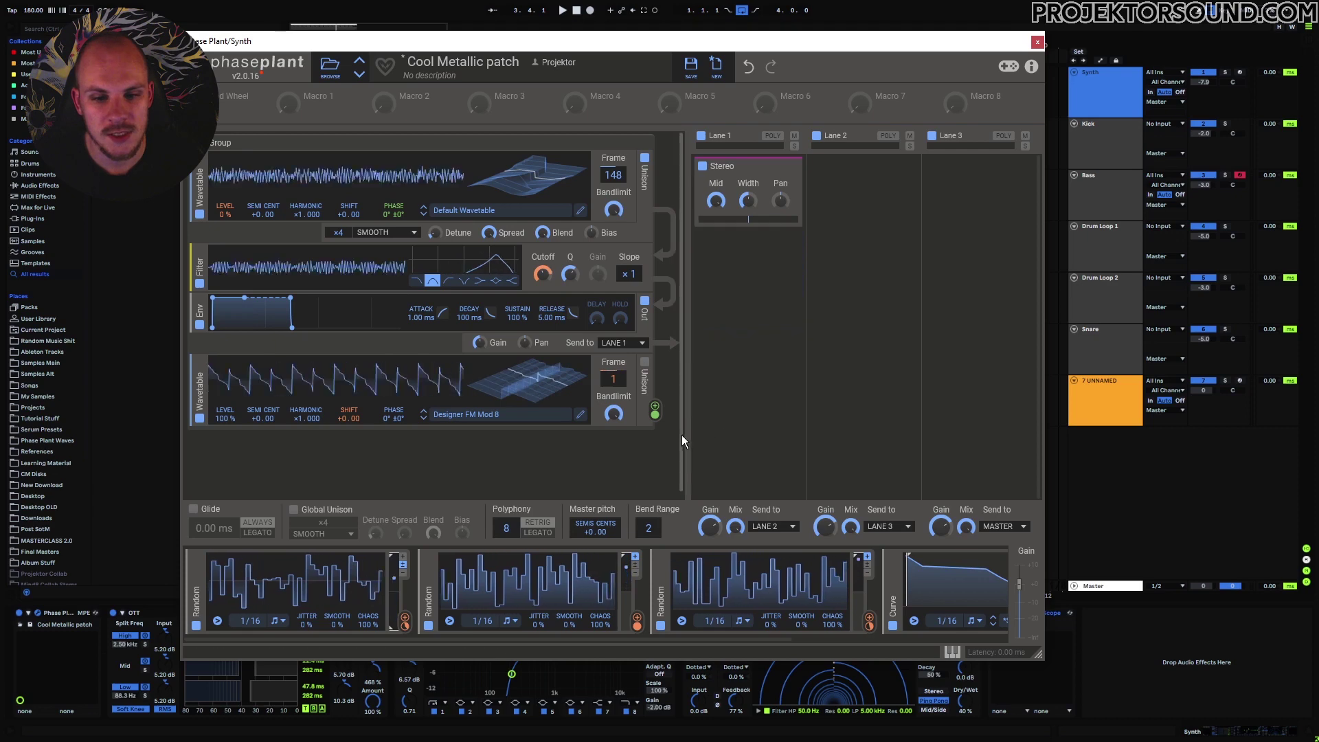
Review in Phase Plant how the Designer FM Mod 8 wavetable's shift is modulated and how its output feeds the first wavetable's phase
left_click_drag(404, 619, 347, 428)
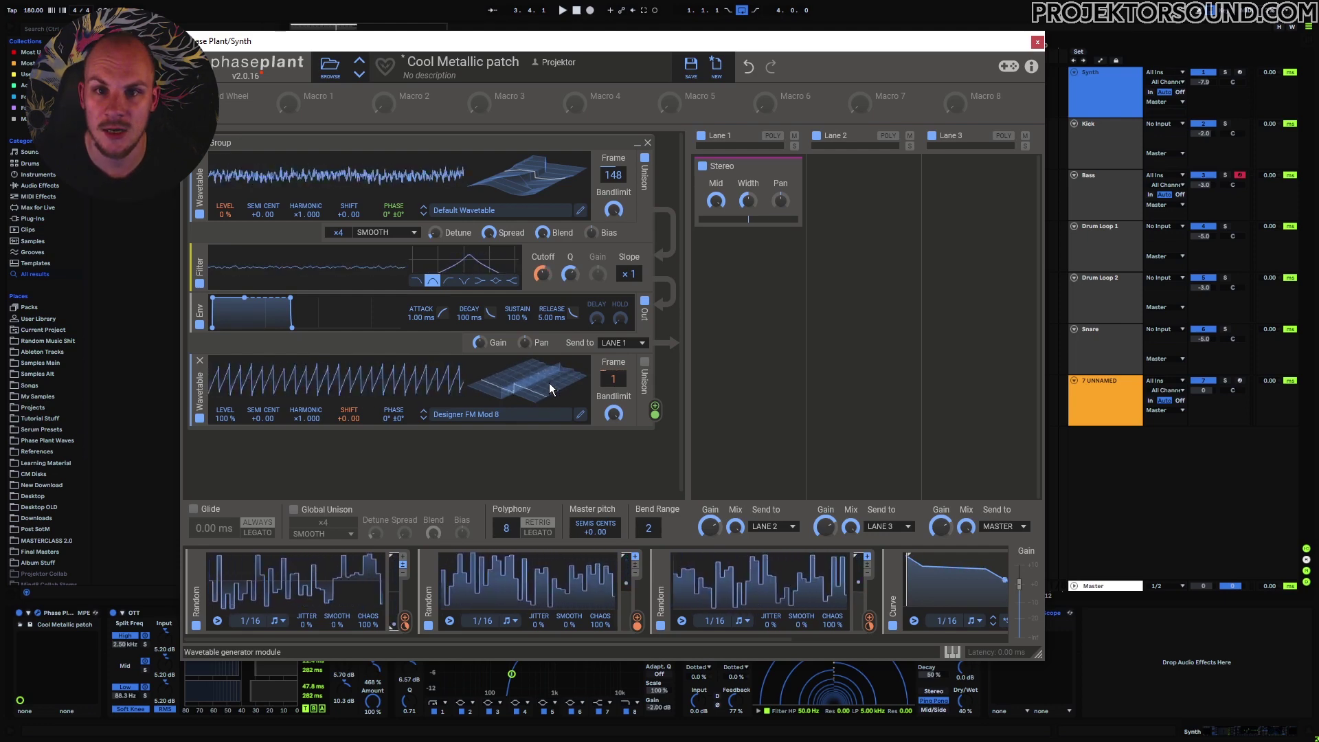
left_click_drag(656, 414, 405, 237)
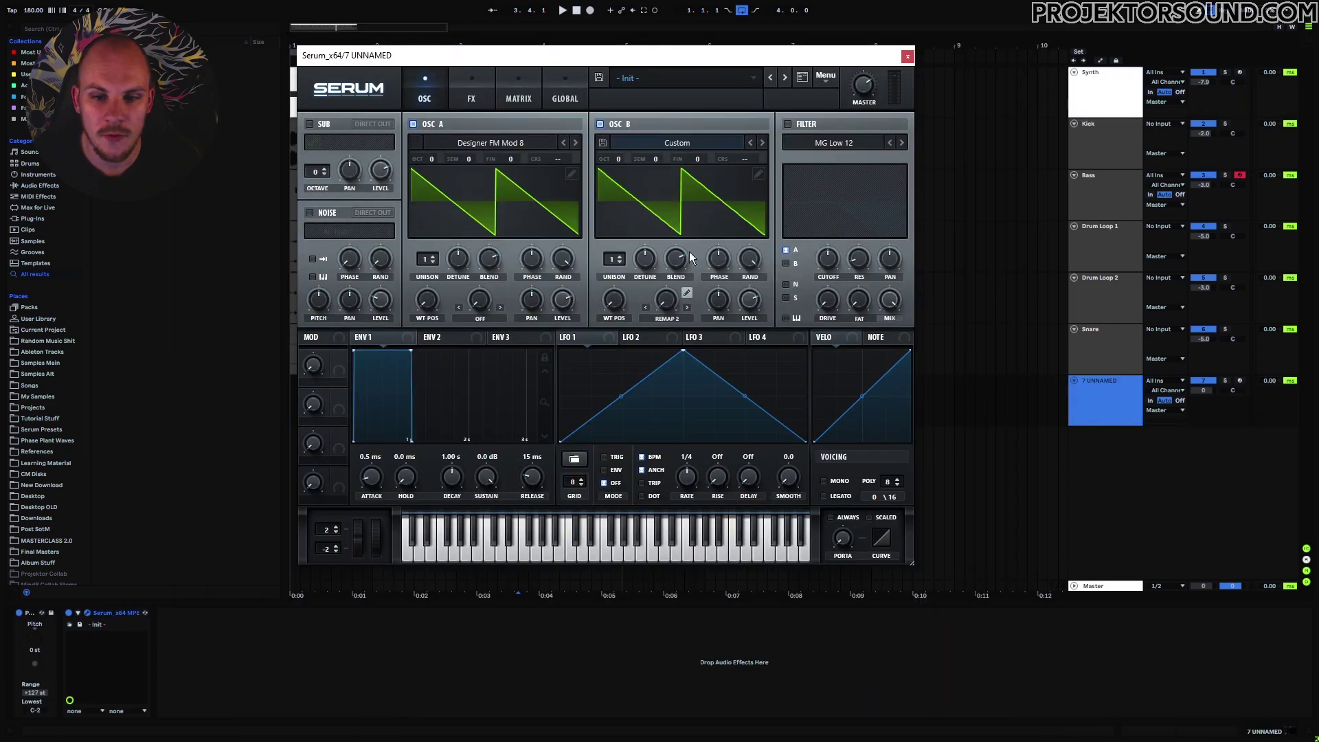
Render OSC B's warp into its wavetable in Serum and change the warp mode to Remap 1
left_click(827, 80)
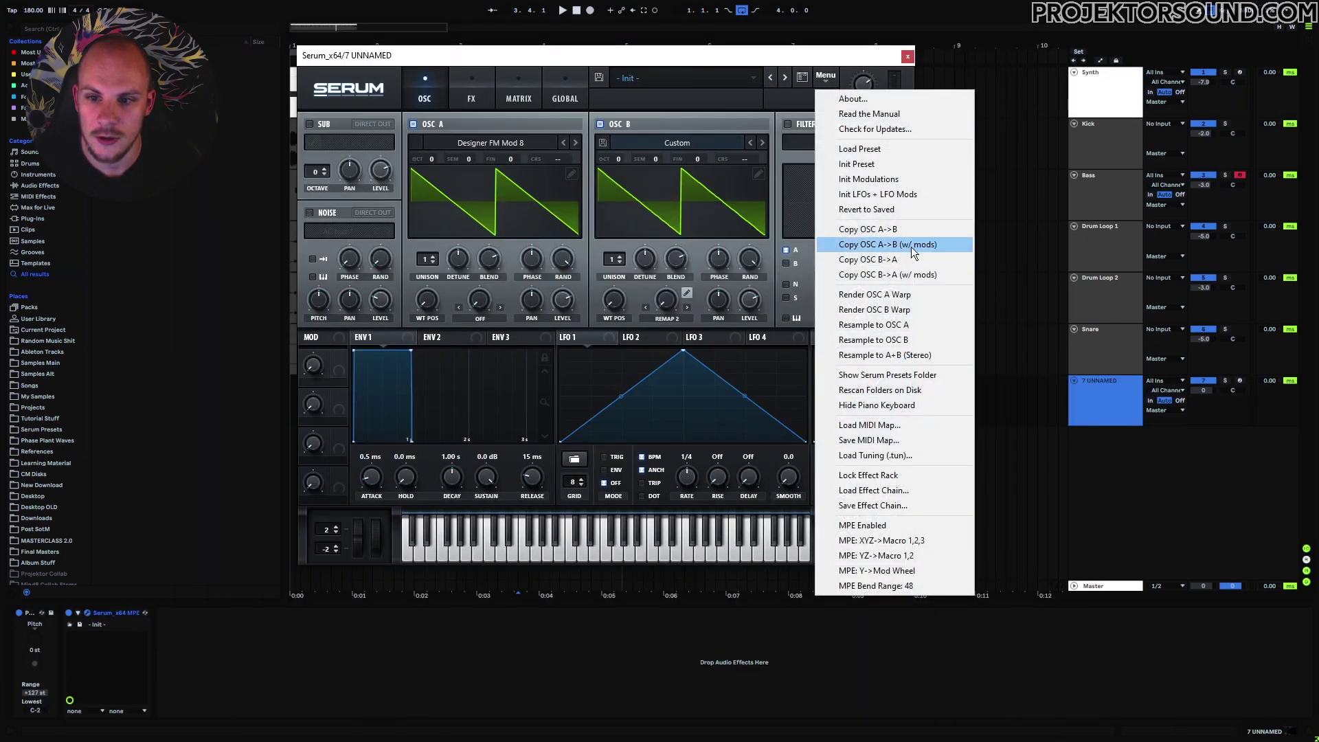
left_click(883, 310)
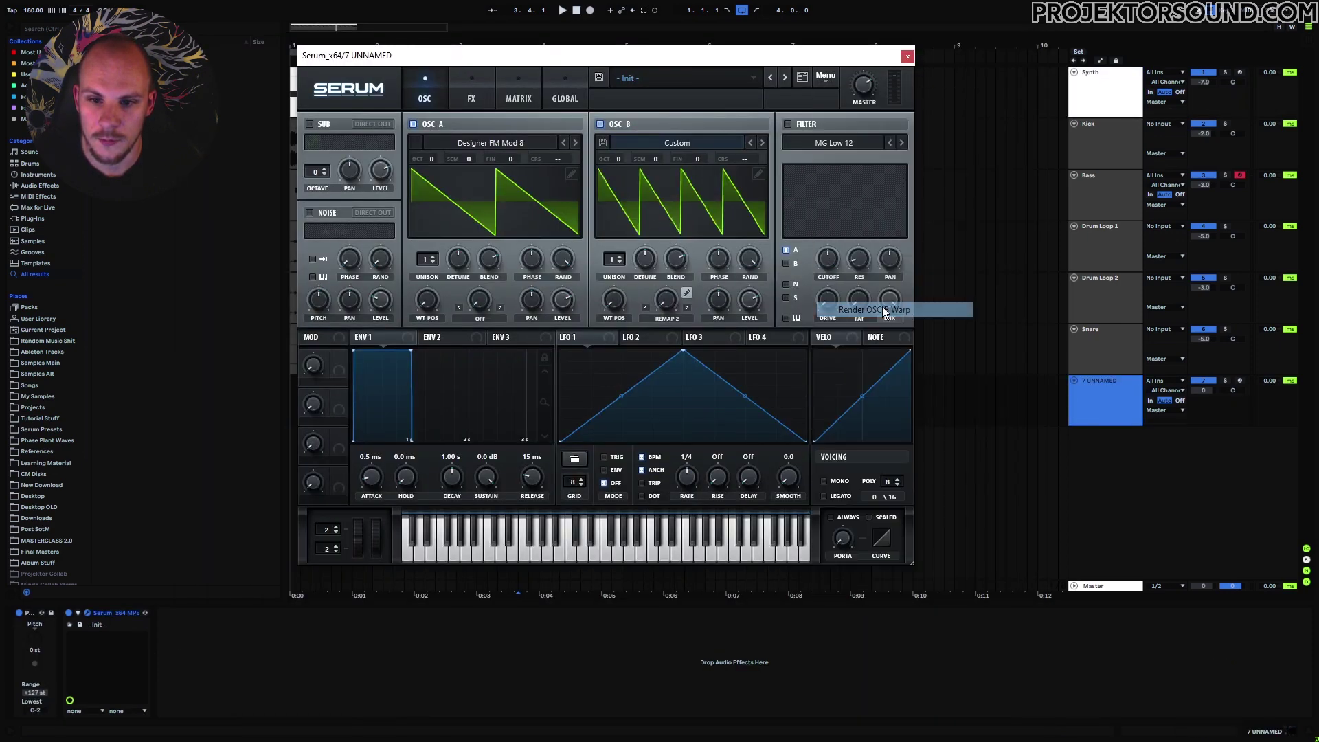
left_click(645, 307)
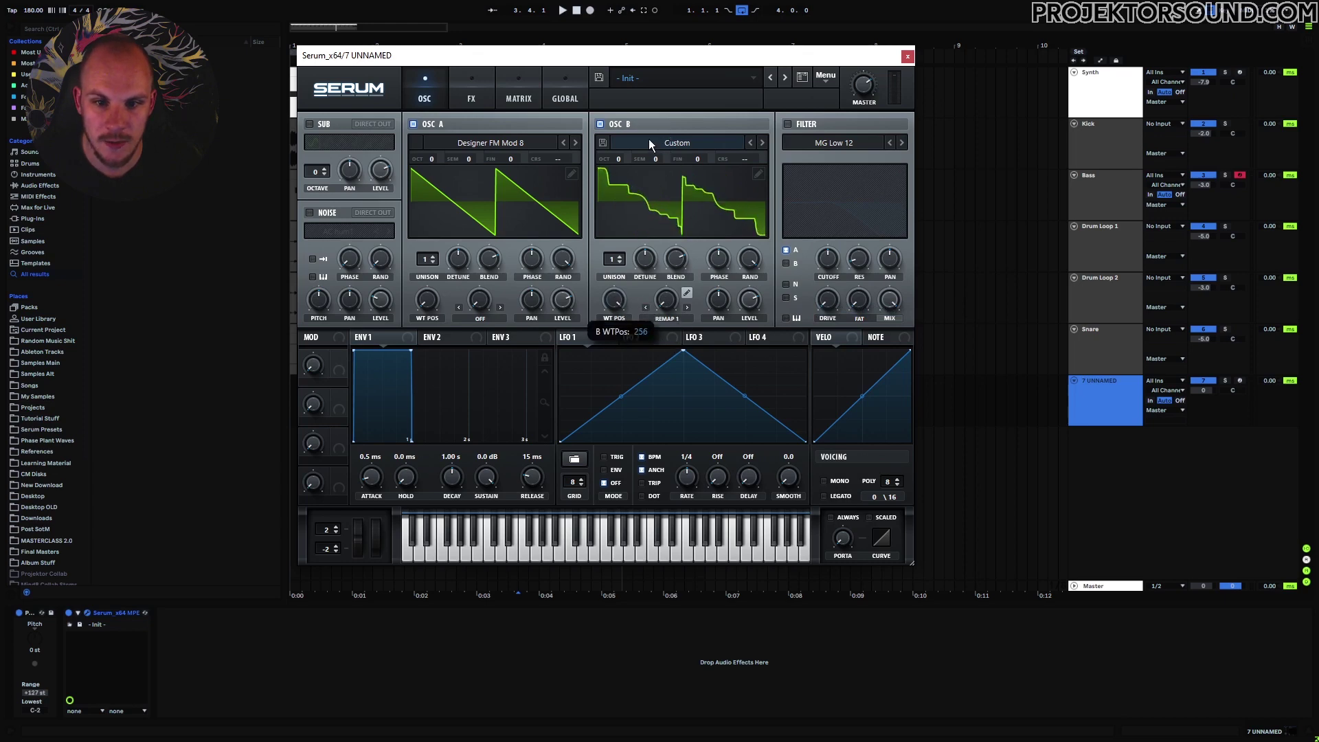
Save OSC B's rendered wavetable in the User tables folder under the file name Wave 3
left_click(603, 141)
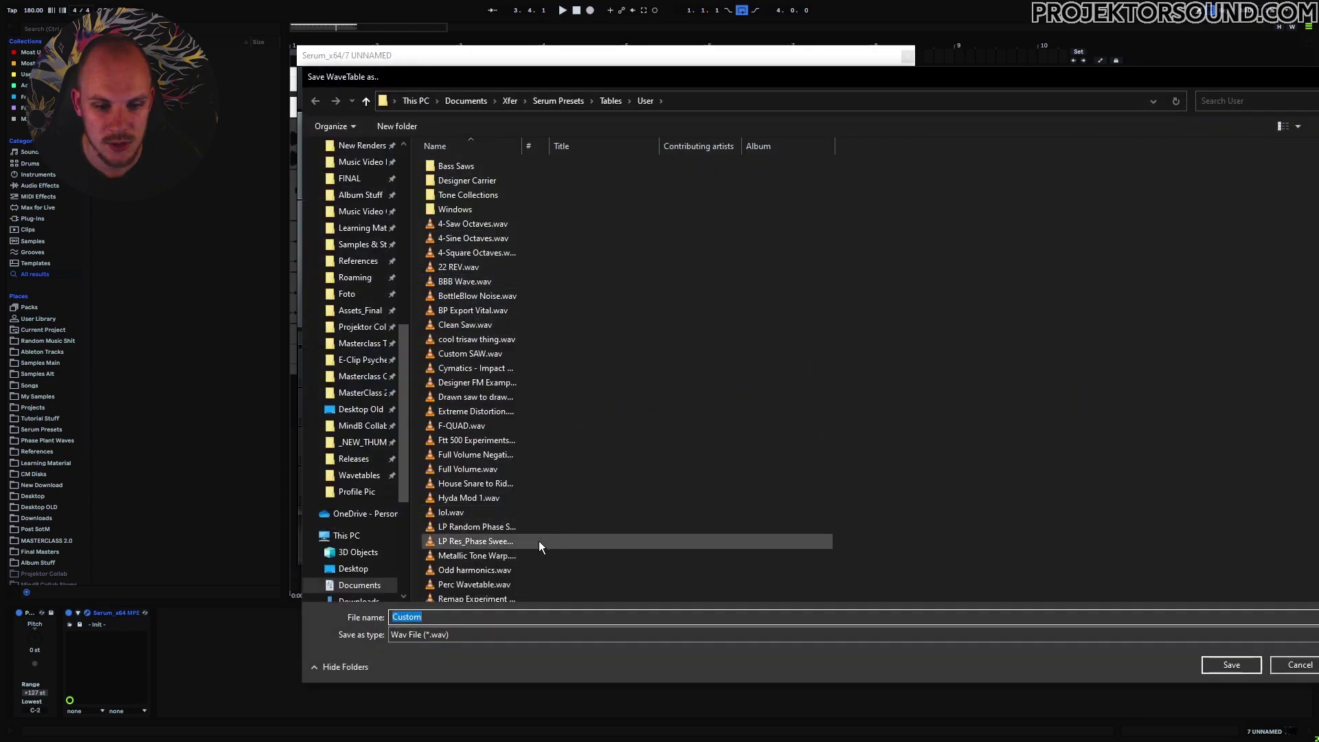
type("Wave 3")
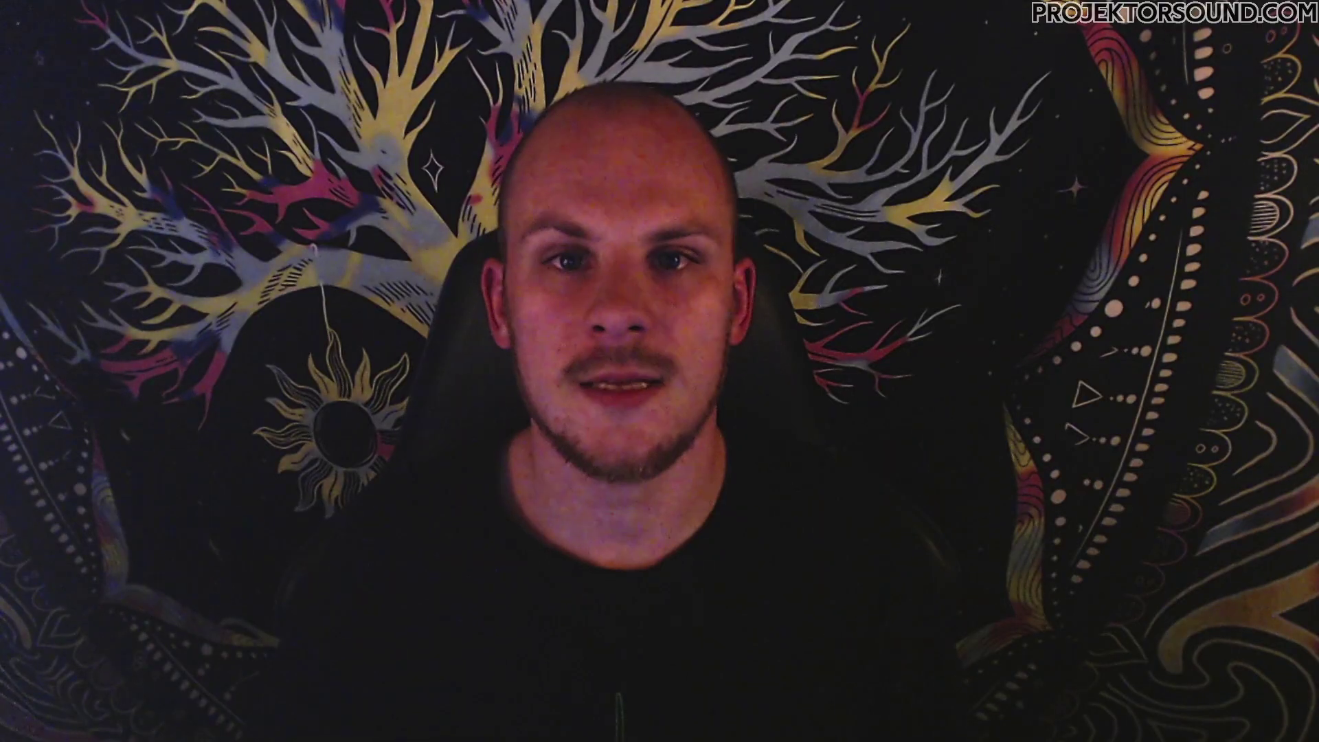